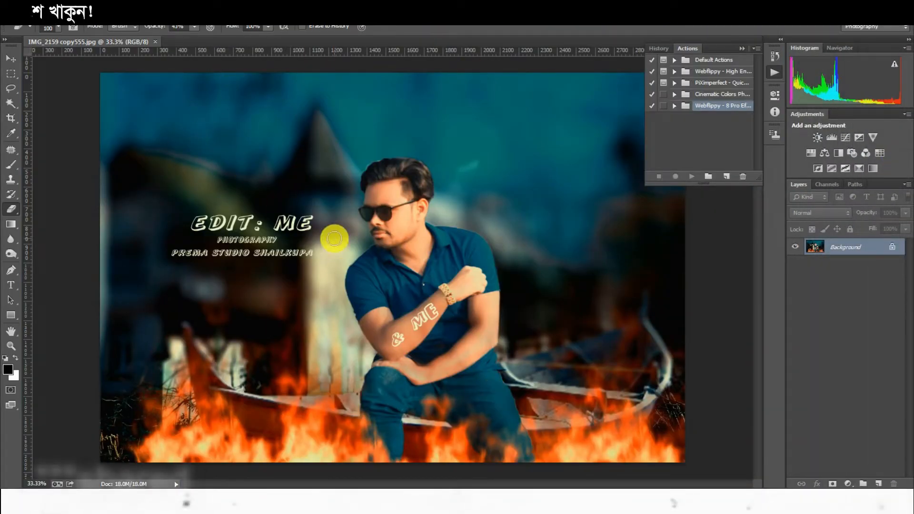
Load the action file Shared Experience (1) into the Actions list.
{"action": "left_click", "coordinate": [756, 49]}
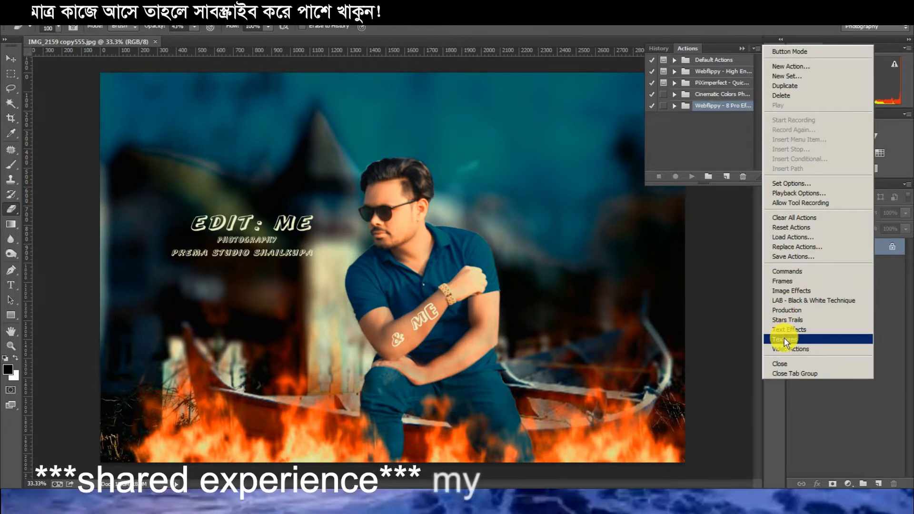
{"action": "left_click", "coordinate": [796, 237]}
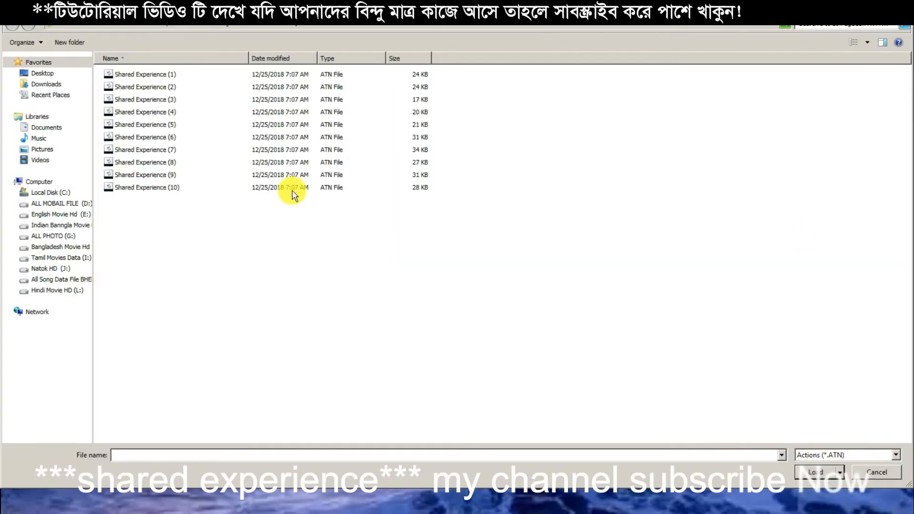
{"action": "left_click", "coordinate": [155, 75]}
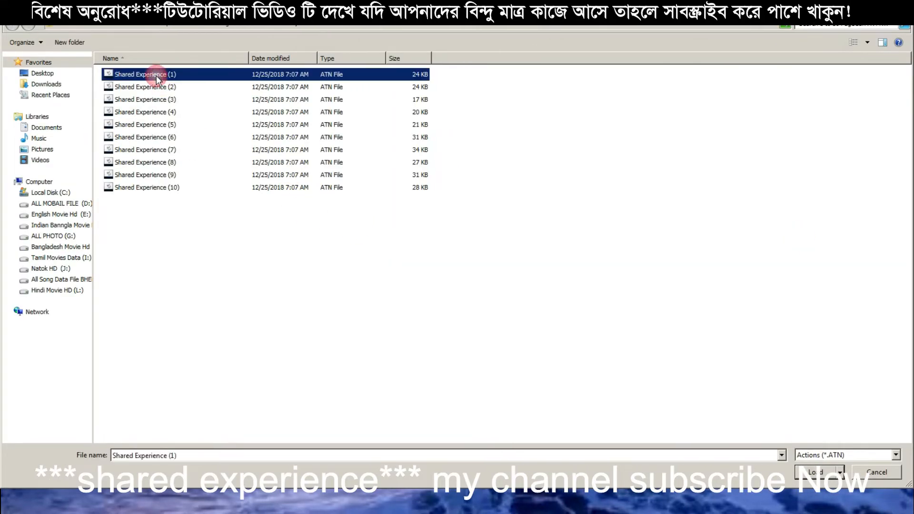
{"action": "left_click", "coordinate": [829, 480]}
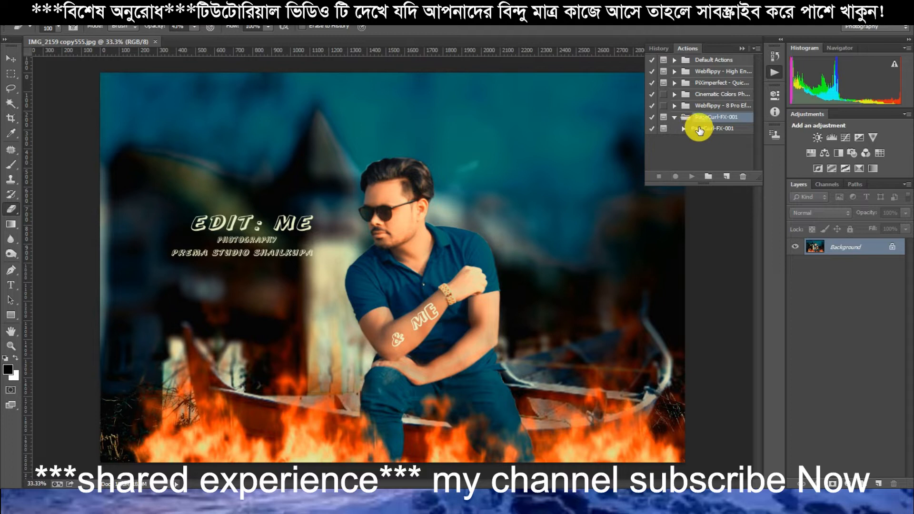
Run the PageCurl-FX-001 action on the photo, continuing past the Define Stroke (border) stop.
{"action": "left_click", "coordinate": [706, 130]}
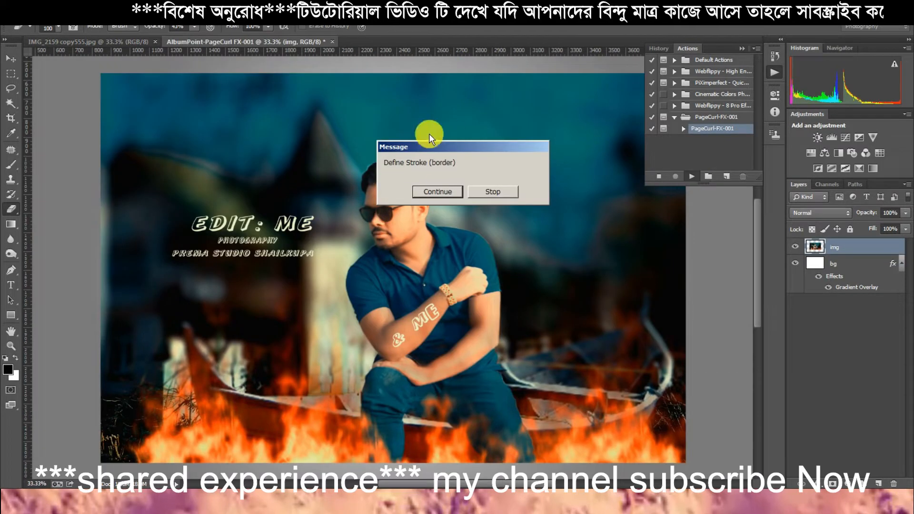
{"action": "left_click", "coordinate": [436, 191]}
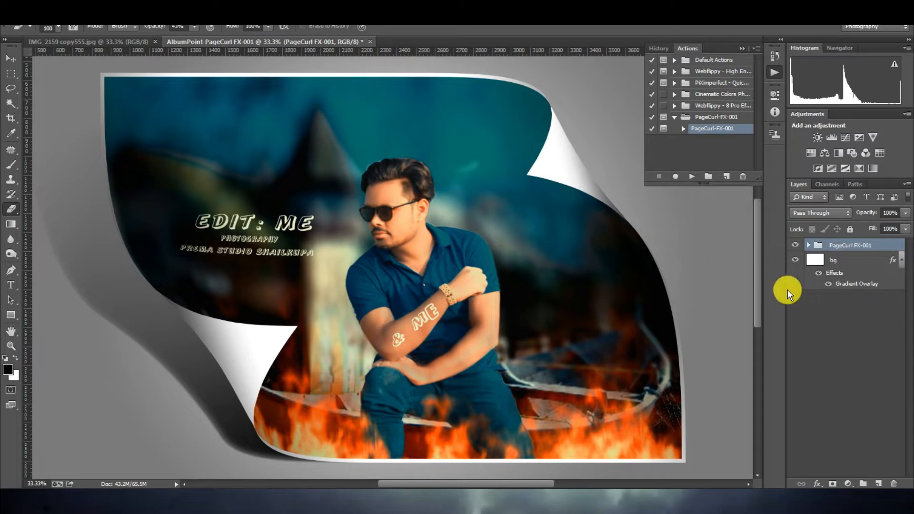
{"action": "left_click", "coordinate": [10, 346]}
{"action": "right_click", "coordinate": [410, 229]}
{"action": "left_click", "coordinate": [431, 236]}
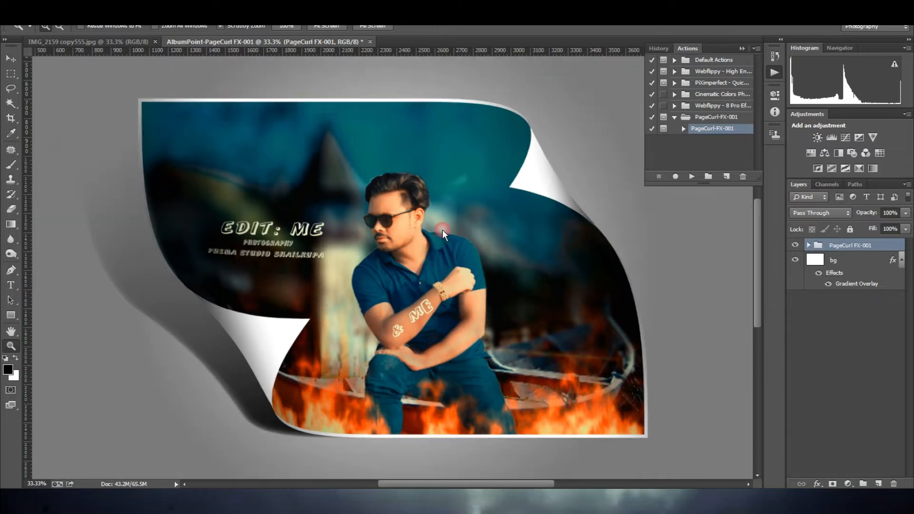
Open the bg layer's style, check its Gradient Overlay off and on, and open that overlay's gradient for editing.
{"action": "left_click", "coordinate": [816, 262]}
{"action": "double_click", "coordinate": [815, 262]}
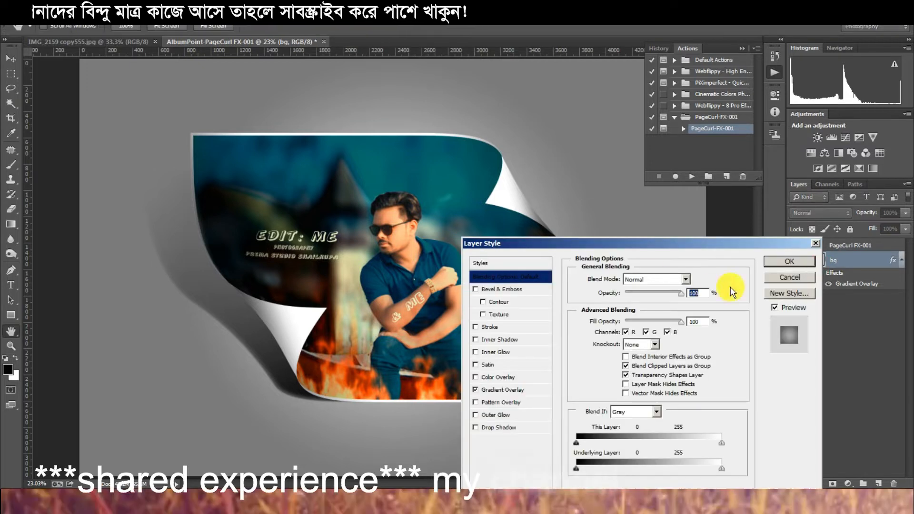
{"action": "left_click", "coordinate": [475, 389]}
{"action": "left_click", "coordinate": [475, 391]}
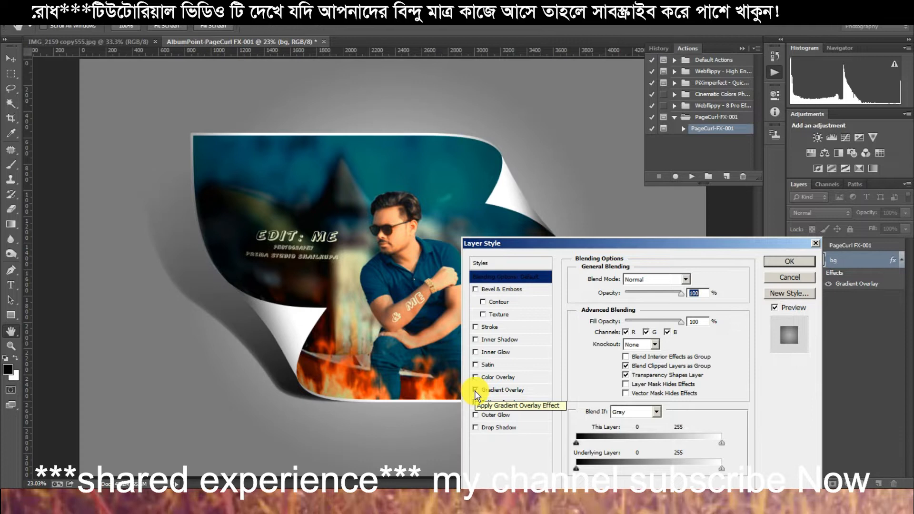
{"action": "left_click", "coordinate": [475, 390]}
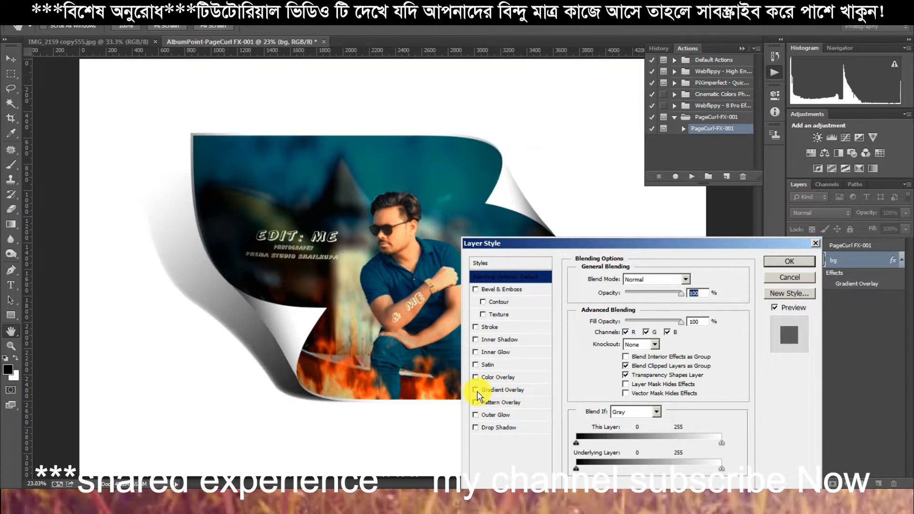
{"action": "left_click", "coordinate": [475, 390]}
{"action": "left_click", "coordinate": [515, 391]}
{"action": "left_click", "coordinate": [638, 310]}
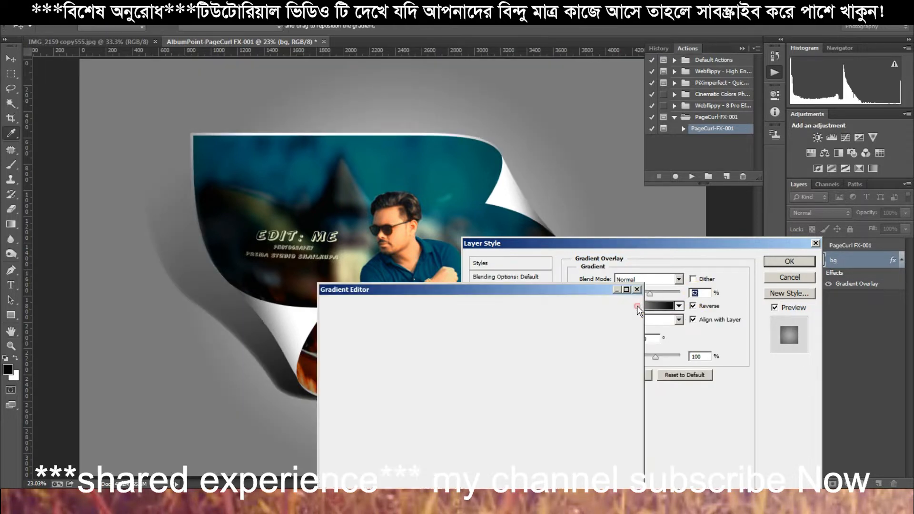
Try several gradient presets on the bg layer's overlay, including Foreground to Transparent, Foreground to Background, Neutral Density and a solid blue.
{"action": "left_click", "coordinate": [491, 328]}
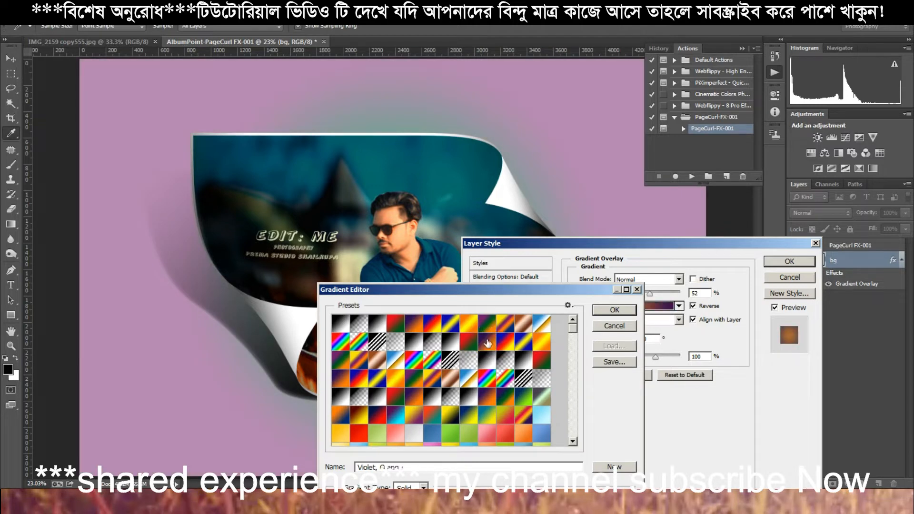
{"action": "left_click", "coordinate": [490, 344]}
{"action": "left_click", "coordinate": [435, 345]}
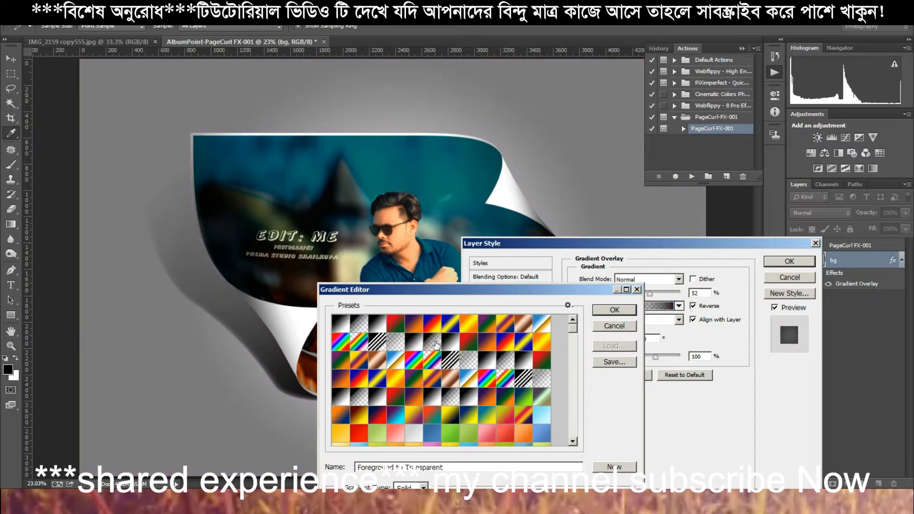
{"action": "left_click", "coordinate": [397, 350]}
{"action": "left_click", "coordinate": [412, 348]}
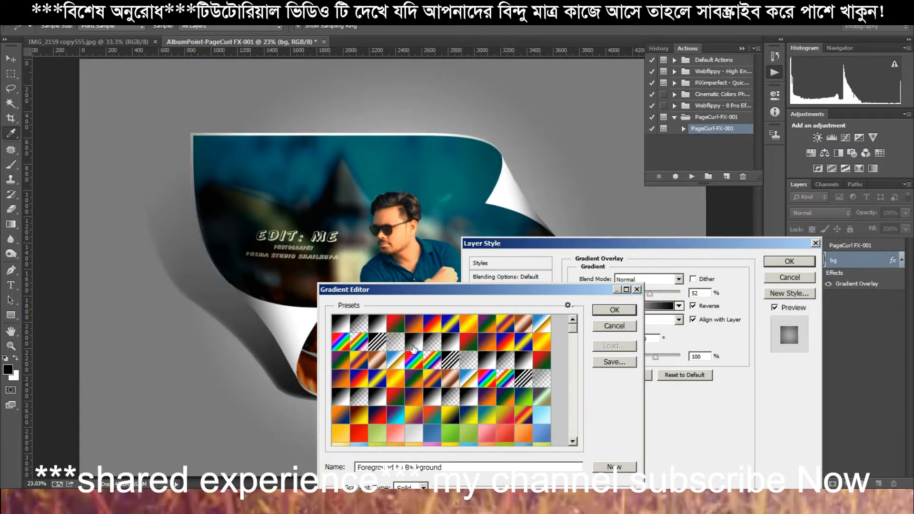
{"action": "left_click_drag", "start_coordinate": [451, 294], "coordinate": [692, 116]}
{"action": "left_click_drag", "start_coordinate": [553, 127], "coordinate": [102, 247]}
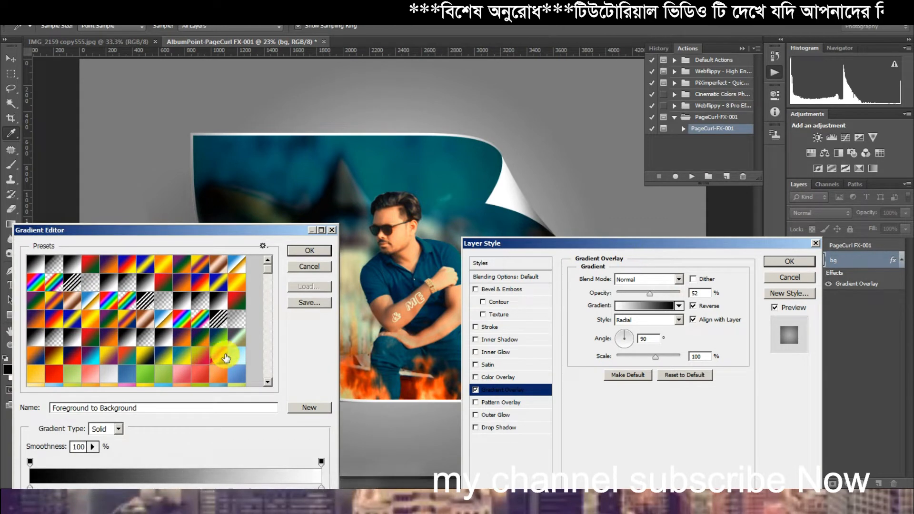
{"action": "left_click", "coordinate": [237, 320]}
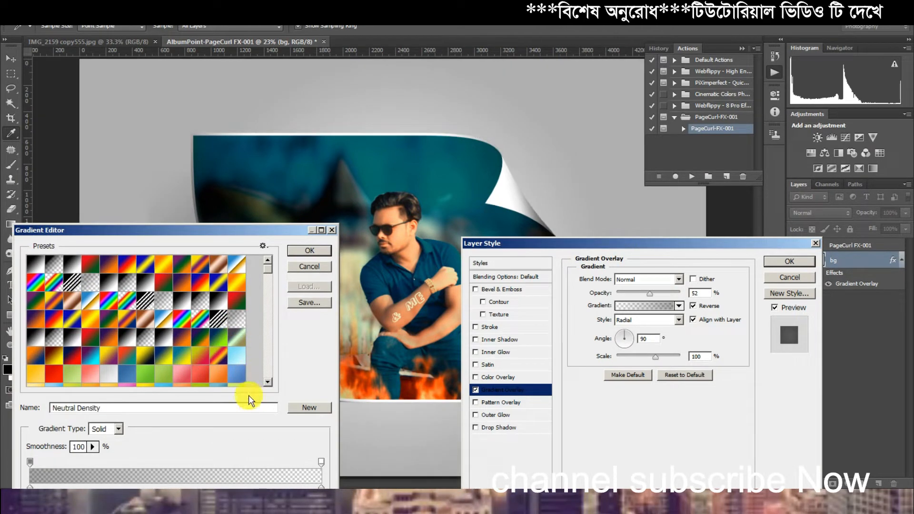
{"action": "left_click", "coordinate": [240, 379]}
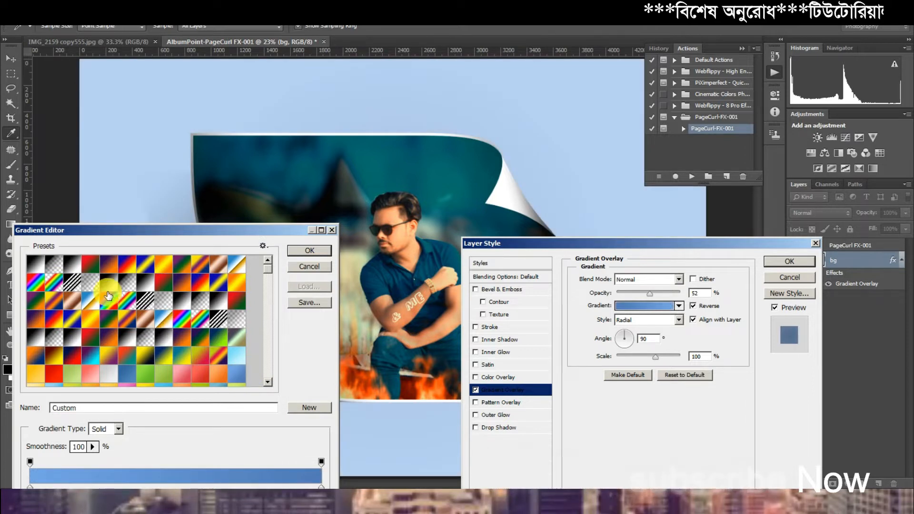
{"action": "left_click", "coordinate": [74, 271]}
{"action": "left_click_drag", "start_coordinate": [236, 232], "coordinate": [202, 399]}
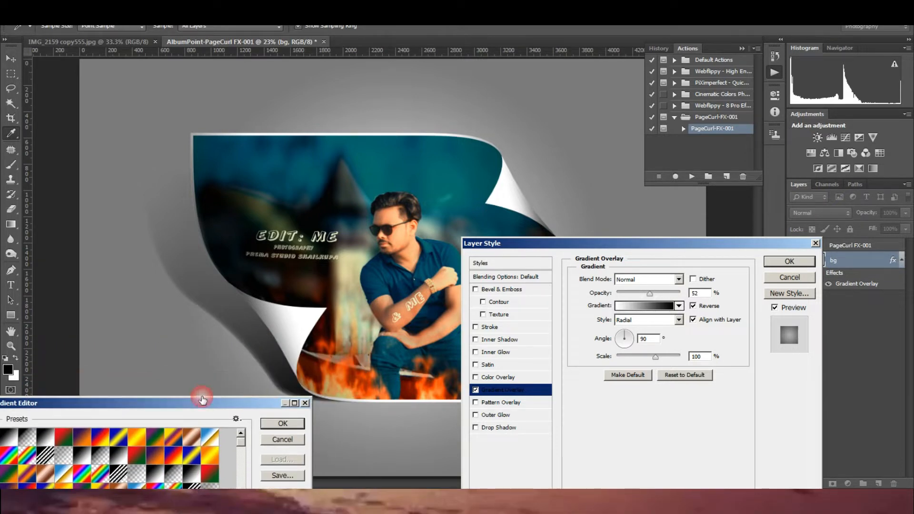
Apply the blue, white and gold gradient preset to the bg layer's Gradient Overlay and accept the layer style.
{"action": "left_click", "coordinate": [207, 437]}
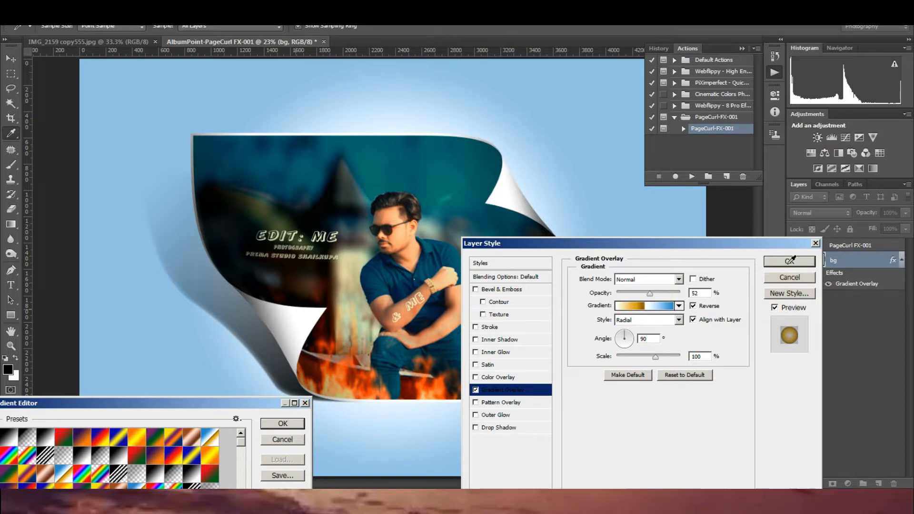
{"action": "left_click", "coordinate": [272, 422]}
{"action": "left_click_drag", "start_coordinate": [629, 243], "coordinate": [674, 377]}
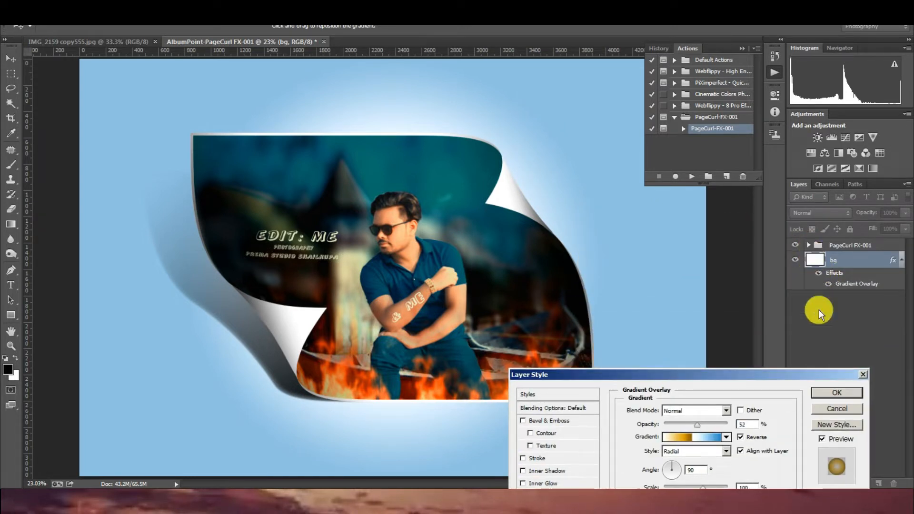
{"action": "left_click", "coordinate": [824, 402]}
{"action": "key", "text": "z"}
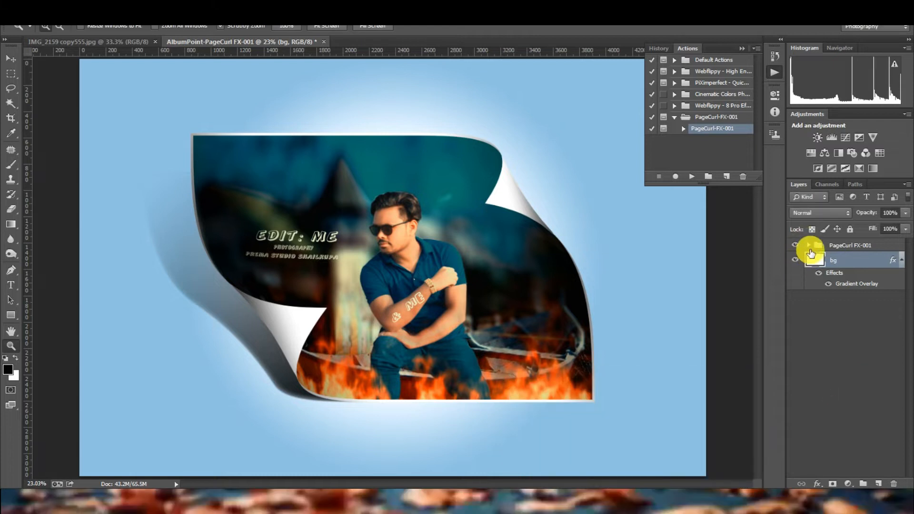
Expand the PageCurl FX-001 group and toggle the shadow layer's visibility to examine its effect.
{"action": "left_click", "coordinate": [808, 246]}
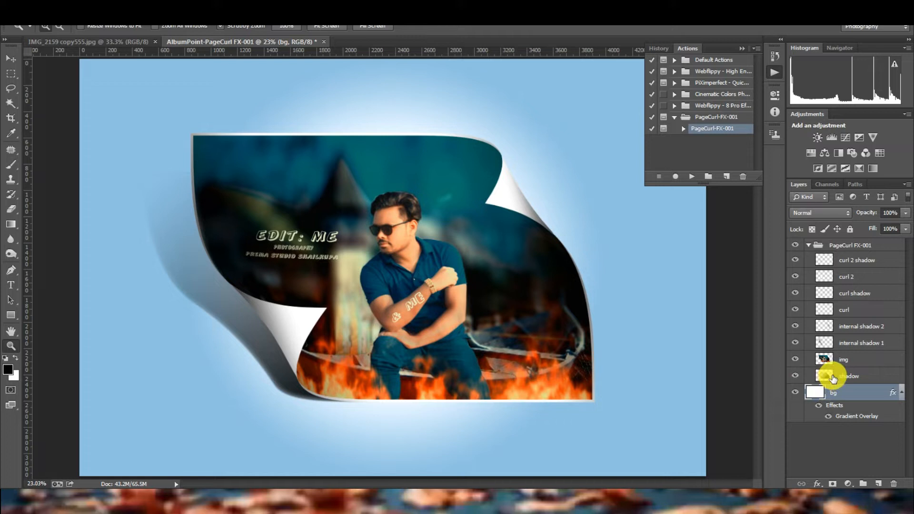
{"action": "left_click", "coordinate": [834, 377]}
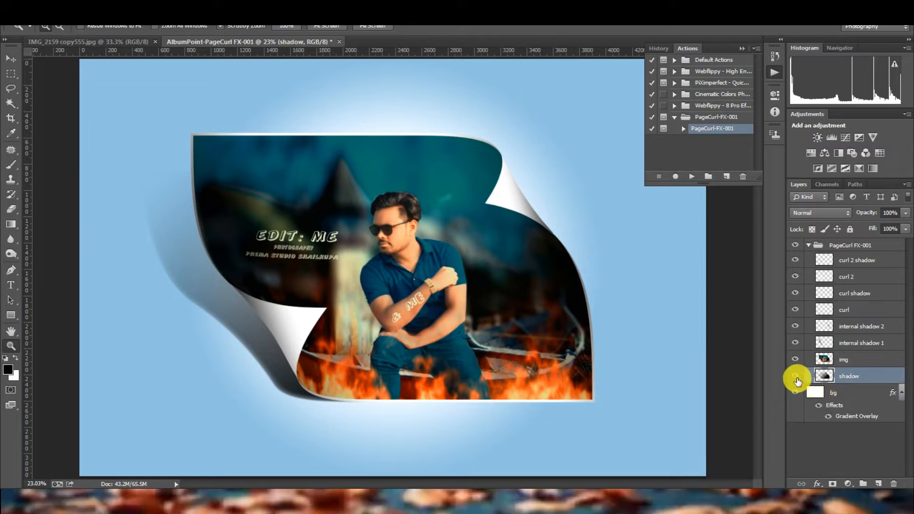
{"action": "left_click", "coordinate": [795, 376]}
{"action": "left_click", "coordinate": [795, 377]}
{"action": "right_click", "coordinate": [846, 377]}
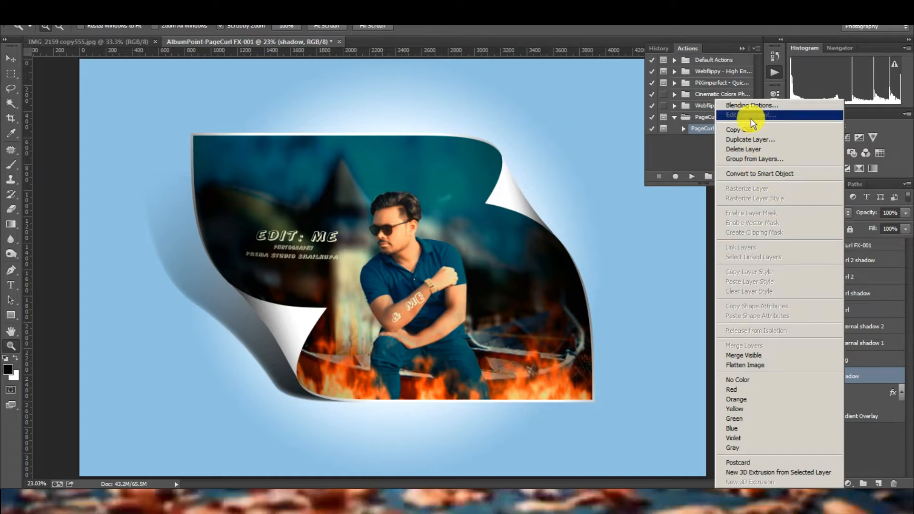
{"action": "left_click", "coordinate": [749, 106]}
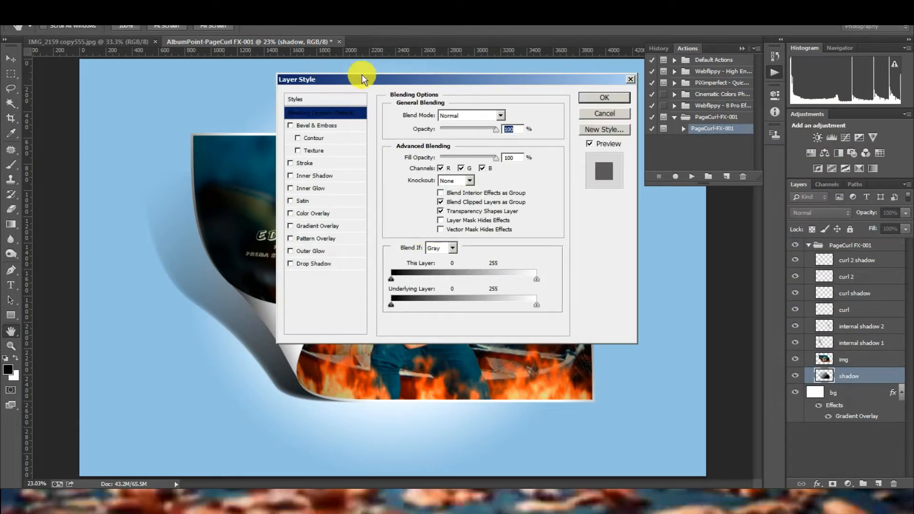
{"action": "left_click_drag", "start_coordinate": [357, 87], "coordinate": [559, 222]}
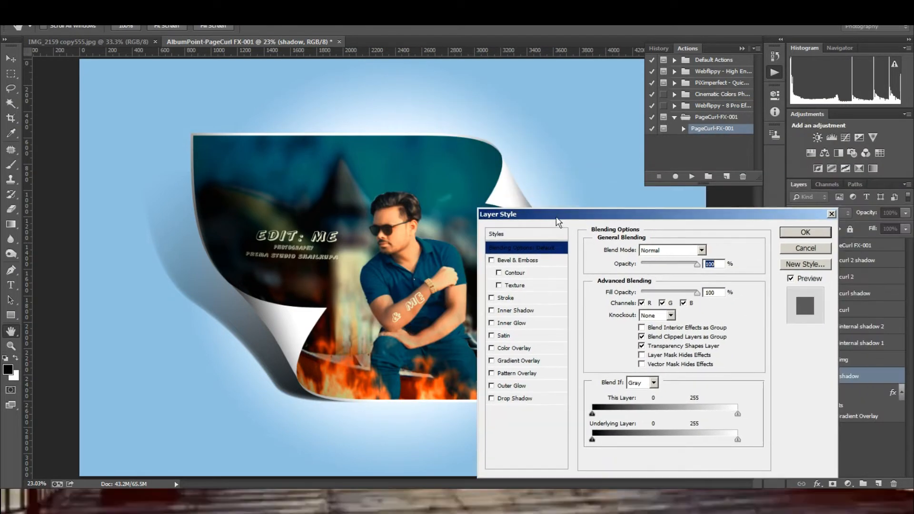
{"action": "left_click", "coordinate": [805, 249]}
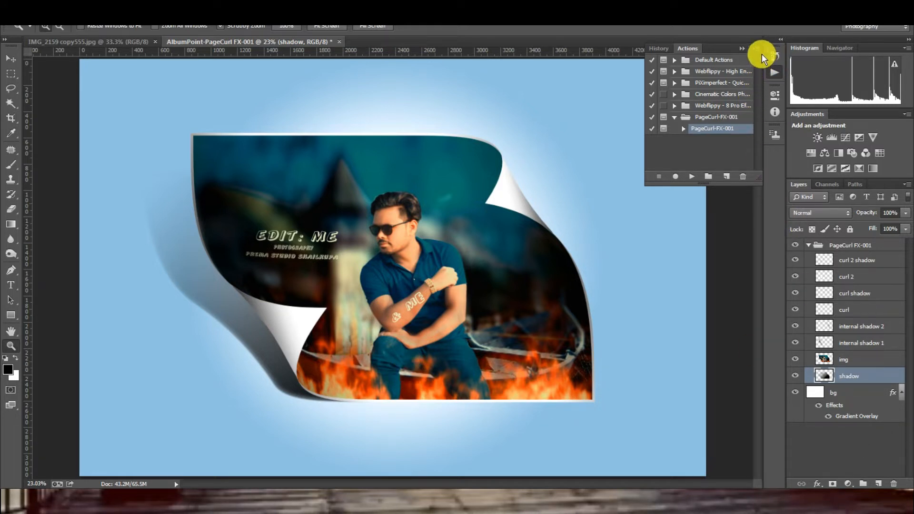
Return to the original photo IMG_2159 copy555.jpg and load the action file Shared Experience (2).
{"action": "left_click", "coordinate": [88, 42]}
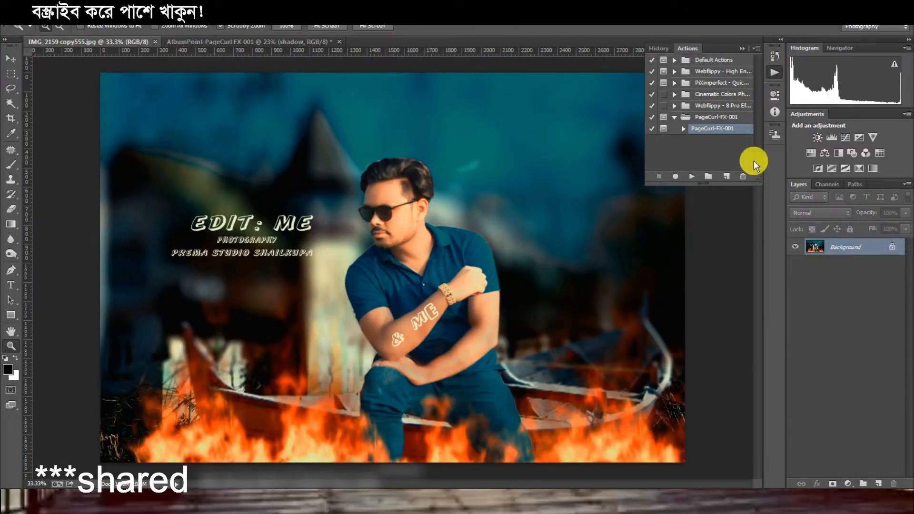
{"action": "left_click", "coordinate": [755, 48]}
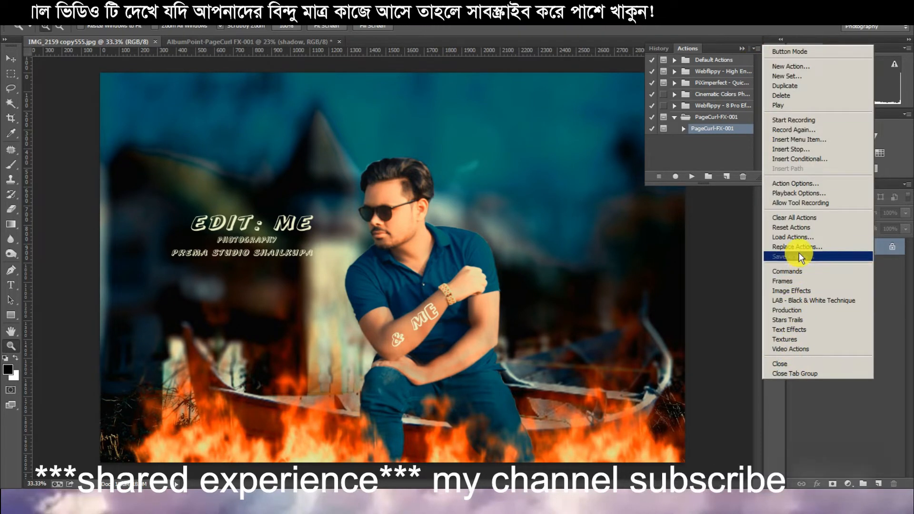
{"action": "left_click", "coordinate": [791, 237]}
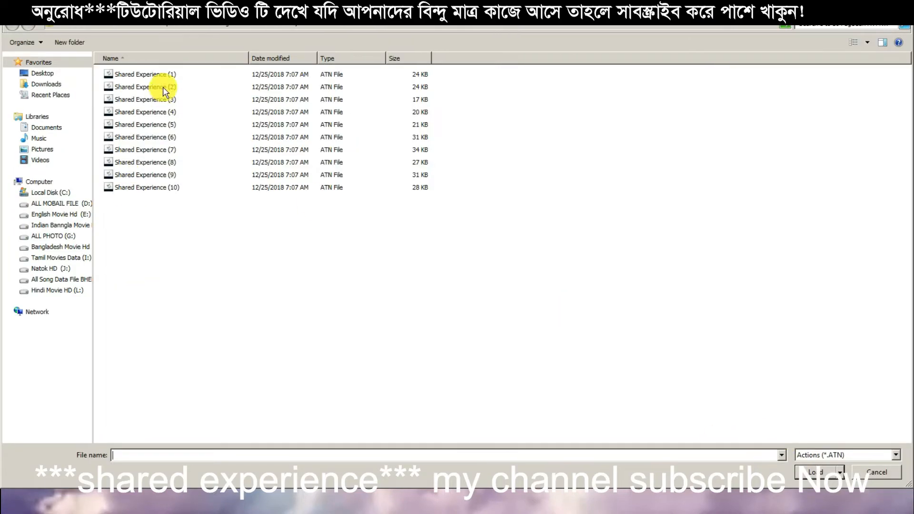
{"action": "left_click", "coordinate": [143, 87]}
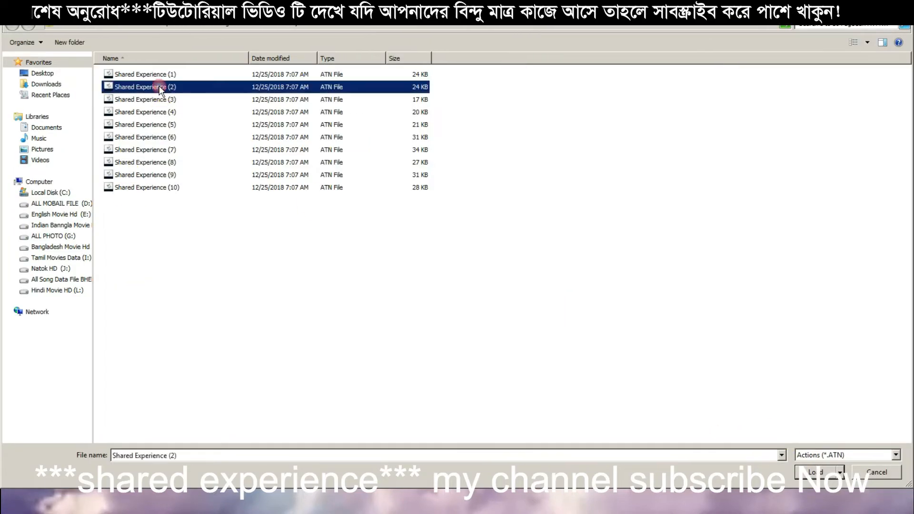
{"action": "left_click", "coordinate": [819, 473]}
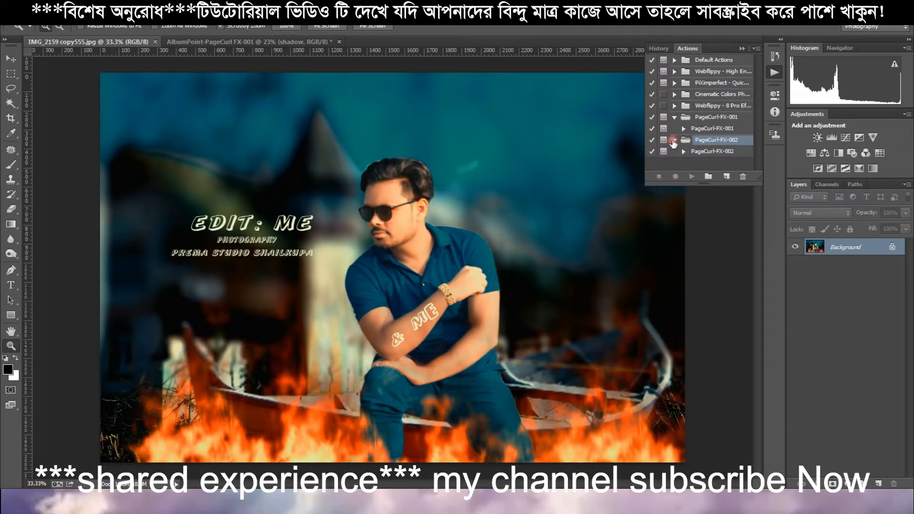
Run the PageCurl-FX-002 action on the photo, continuing past the Define Stroke (border) stop.
{"action": "left_click", "coordinate": [692, 177]}
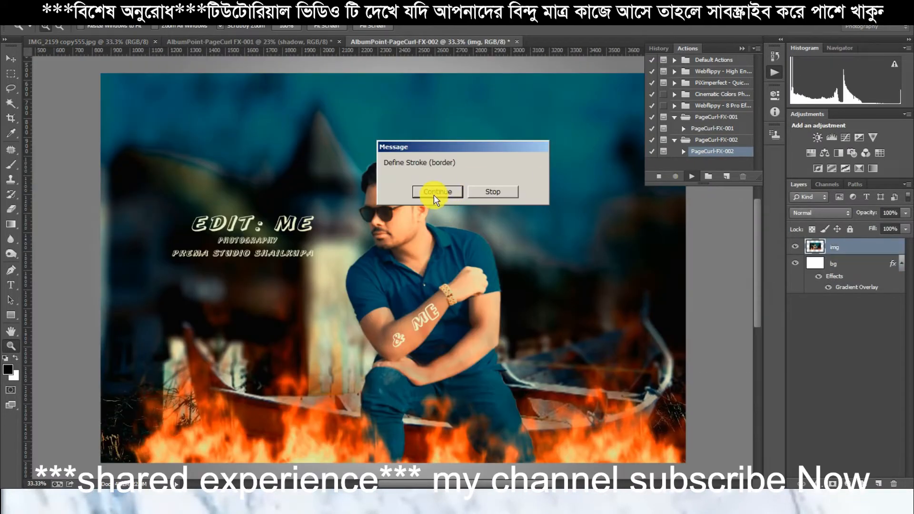
{"action": "left_click", "coordinate": [435, 191]}
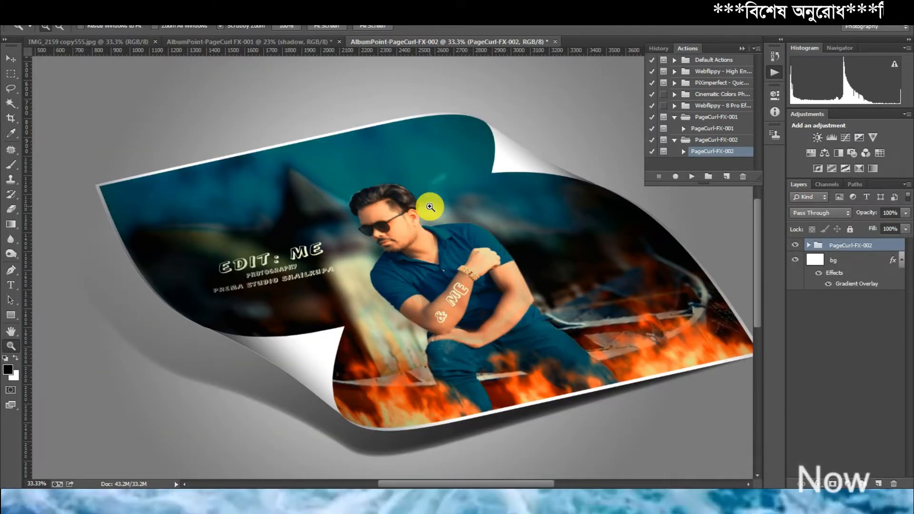
{"action": "right_click", "coordinate": [291, 149]}
{"action": "left_click", "coordinate": [322, 163]}
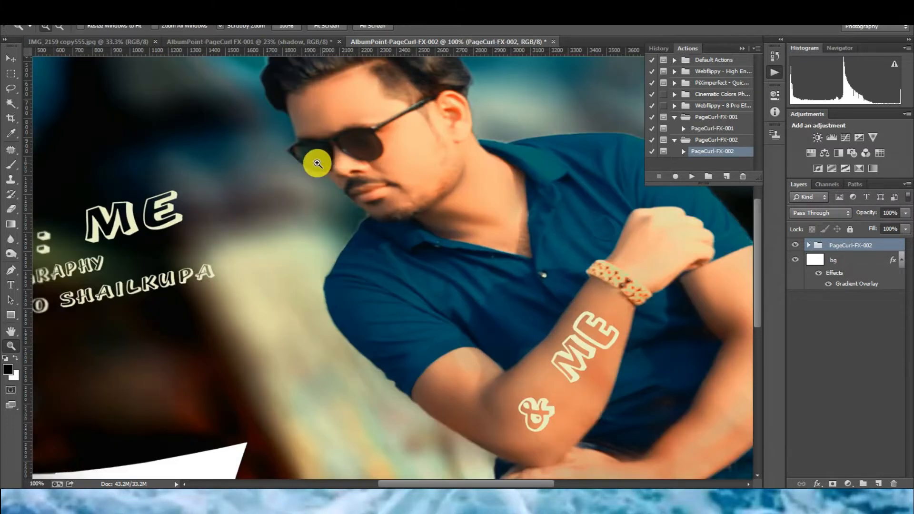
{"action": "right_click", "coordinate": [311, 159]}
{"action": "left_click", "coordinate": [334, 166]}
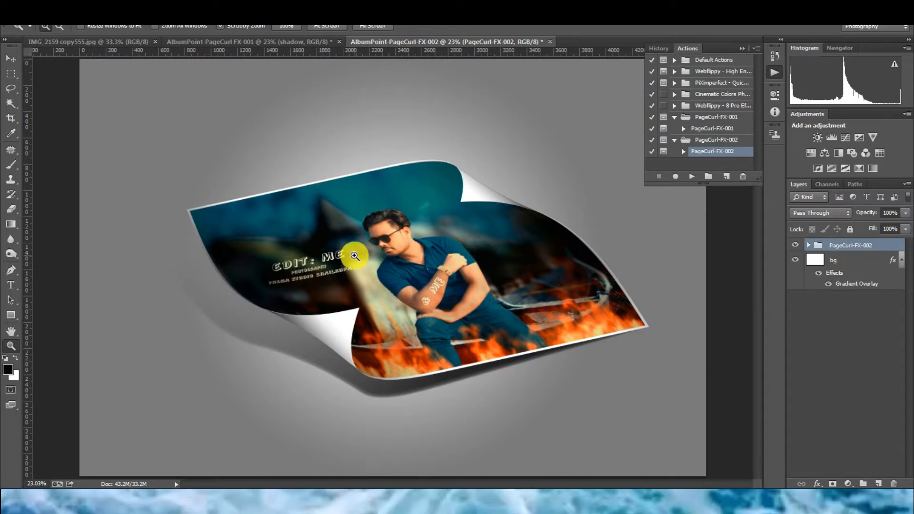
{"action": "left_click", "coordinate": [391, 285]}
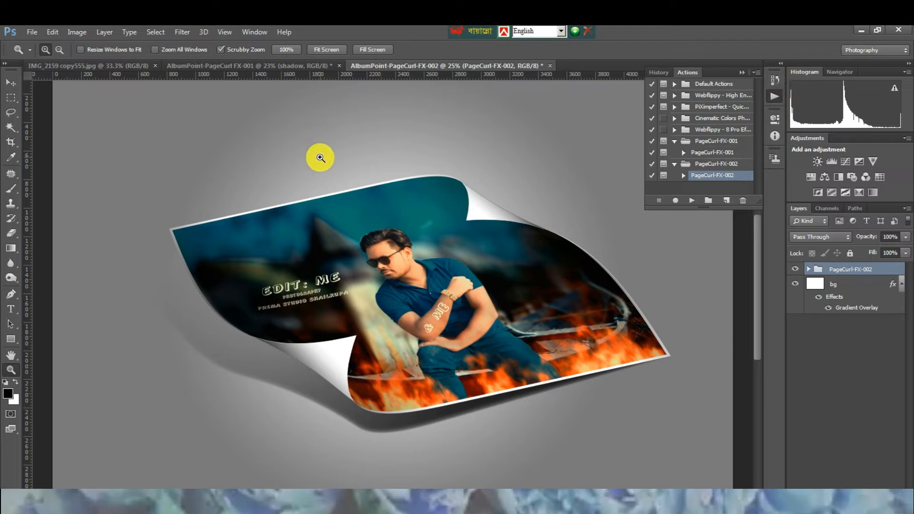
Try to open the photo IMG_2191 copy with the Open As command set to the Photoshop format.
{"action": "left_click", "coordinate": [29, 32]}
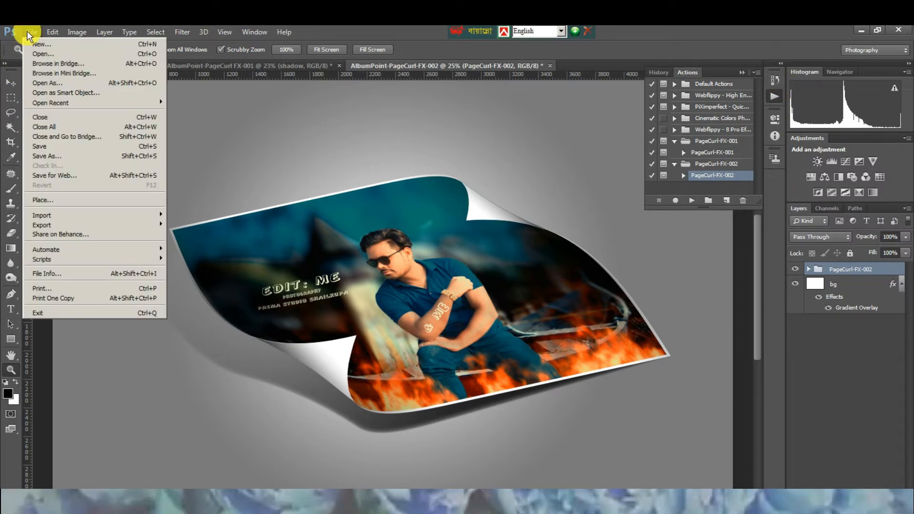
{"action": "left_click", "coordinate": [51, 84]}
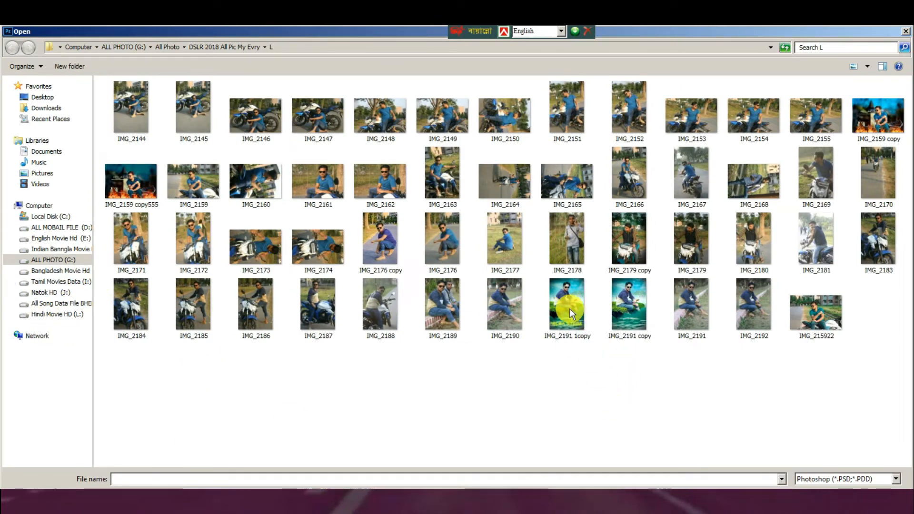
{"action": "double_click", "coordinate": [635, 301]}
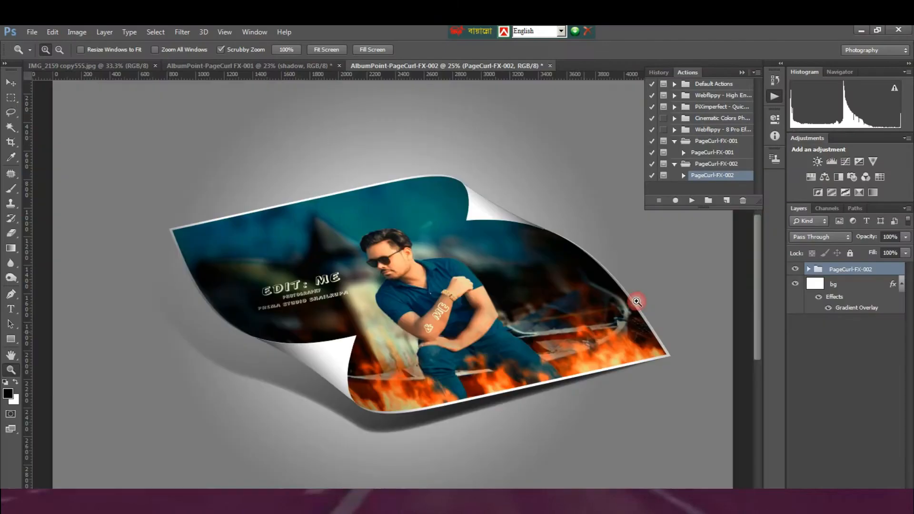
{"action": "left_click", "coordinate": [472, 216]}
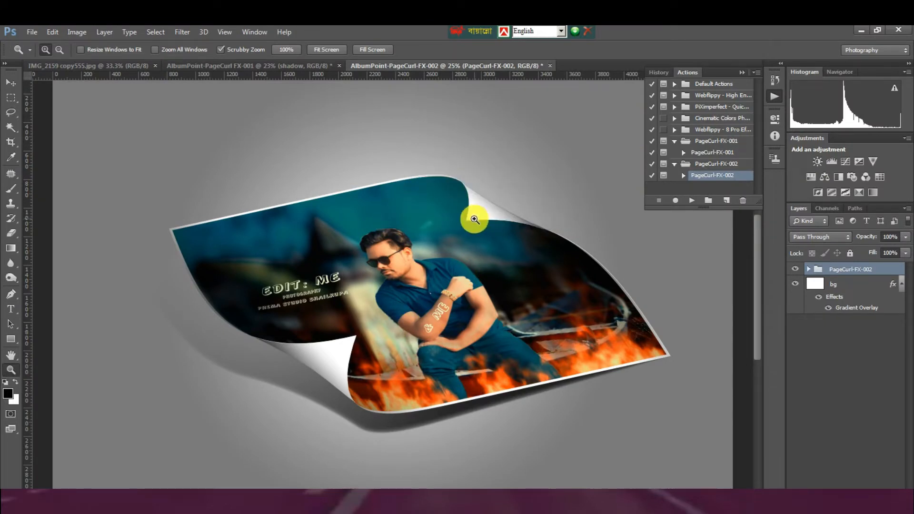
Return to IMG_2159 copy555.jpg and open the photo IMG_2191 copy from folder L with All Formats listed.
{"action": "left_click", "coordinate": [91, 65]}
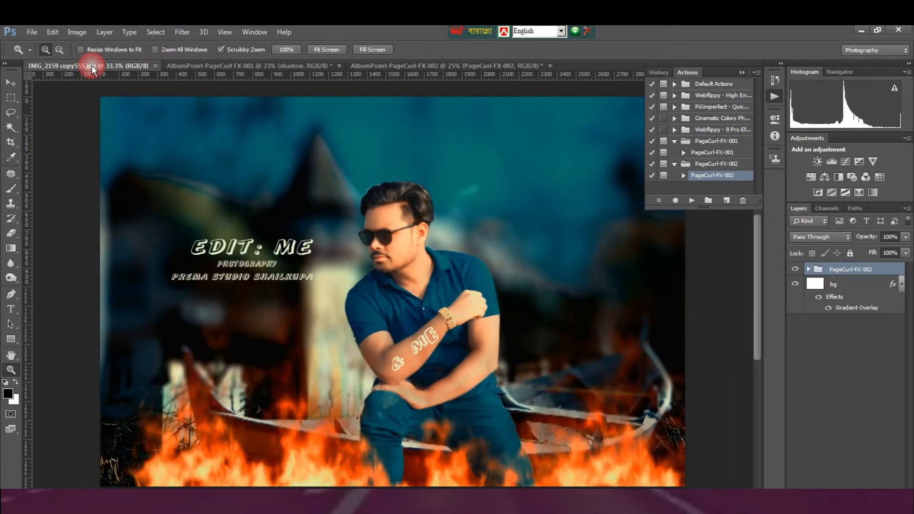
{"action": "left_click", "coordinate": [32, 30]}
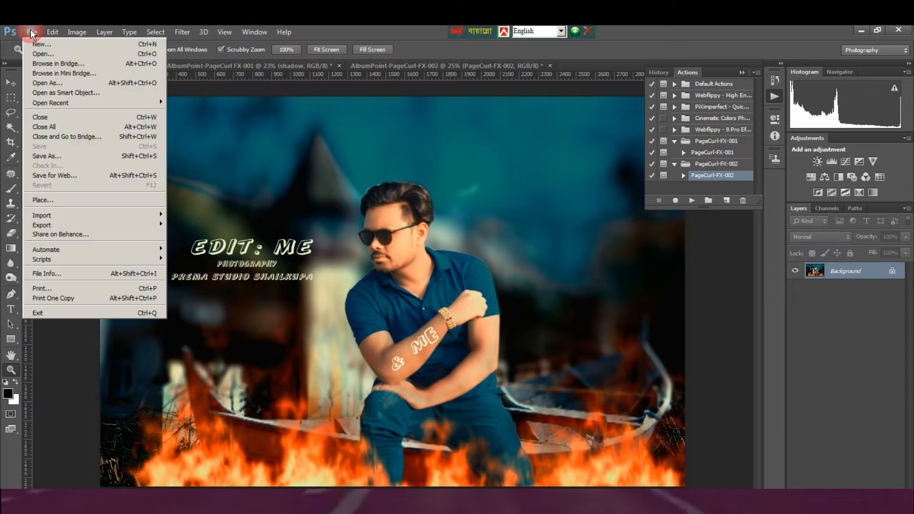
{"action": "left_click", "coordinate": [47, 54]}
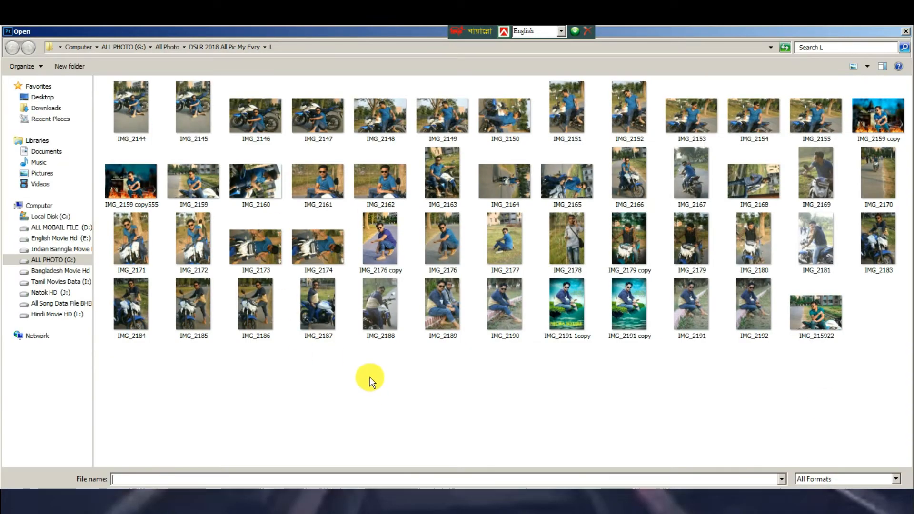
{"action": "double_click", "coordinate": [624, 298]}
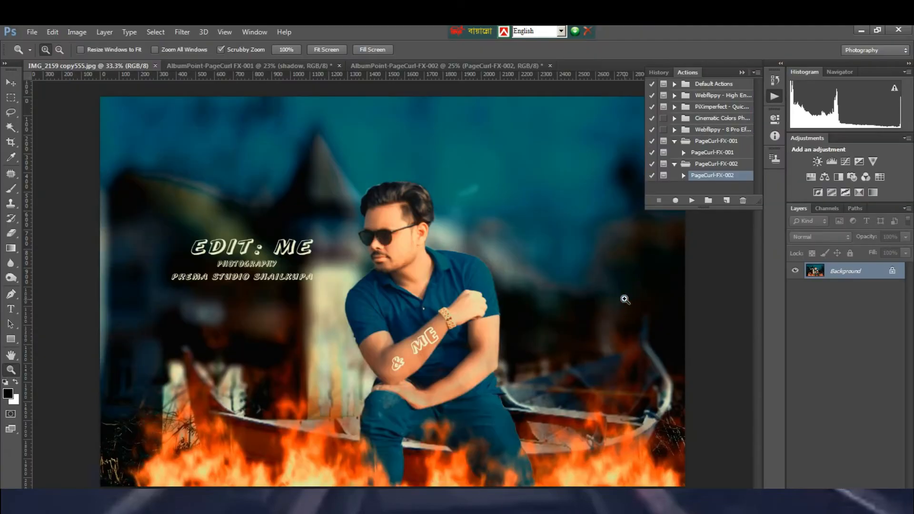
{"action": "left_click", "coordinate": [429, 236]}
{"action": "right_click", "coordinate": [413, 219]}
{"action": "left_click", "coordinate": [433, 223]}
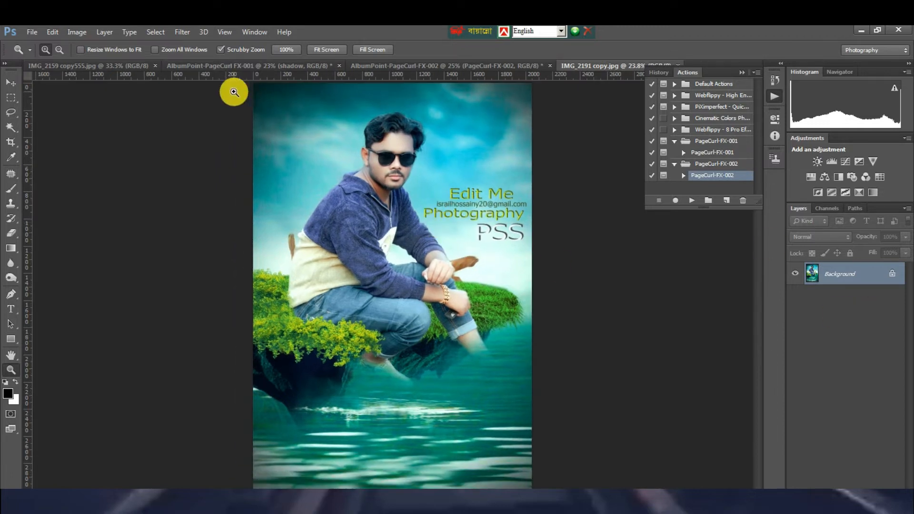
Load the action file Shared Experience (3) from the PageCurl FX Frame Action folder.
{"action": "left_click", "coordinate": [762, 73]}
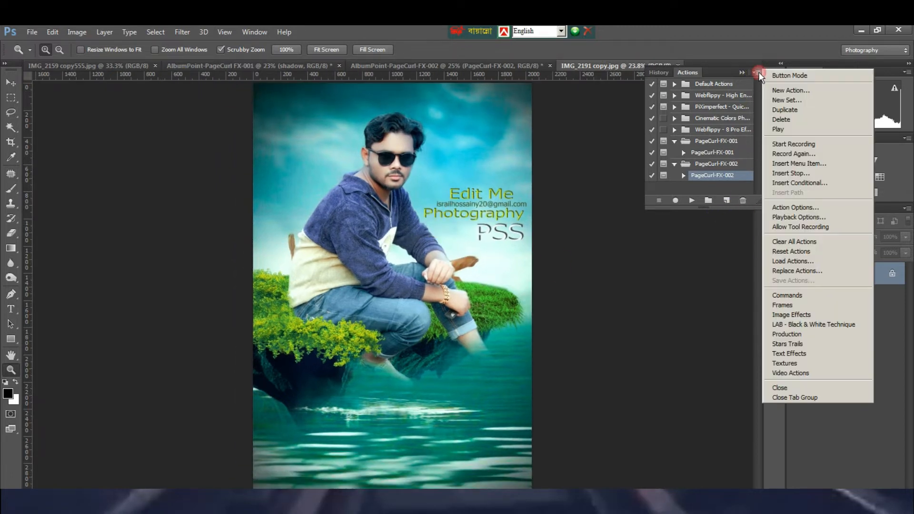
{"action": "left_click", "coordinate": [799, 257]}
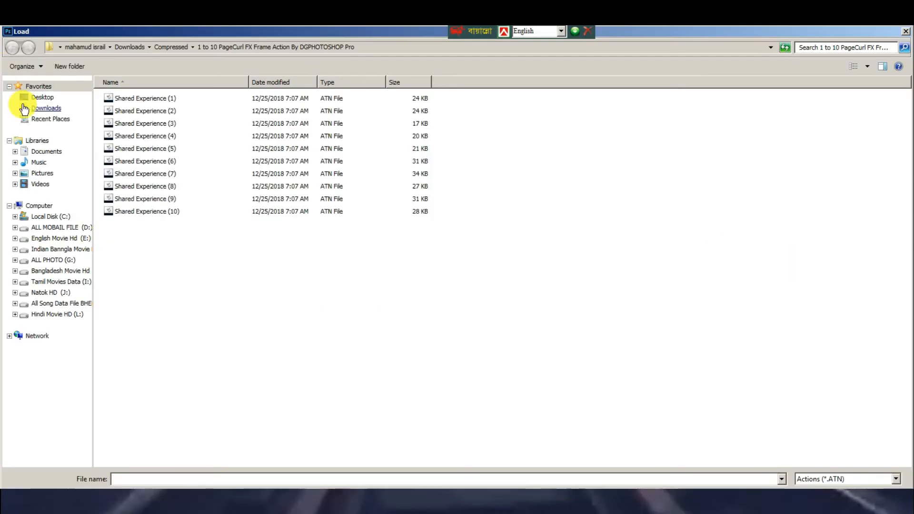
{"action": "left_click", "coordinate": [127, 126]}
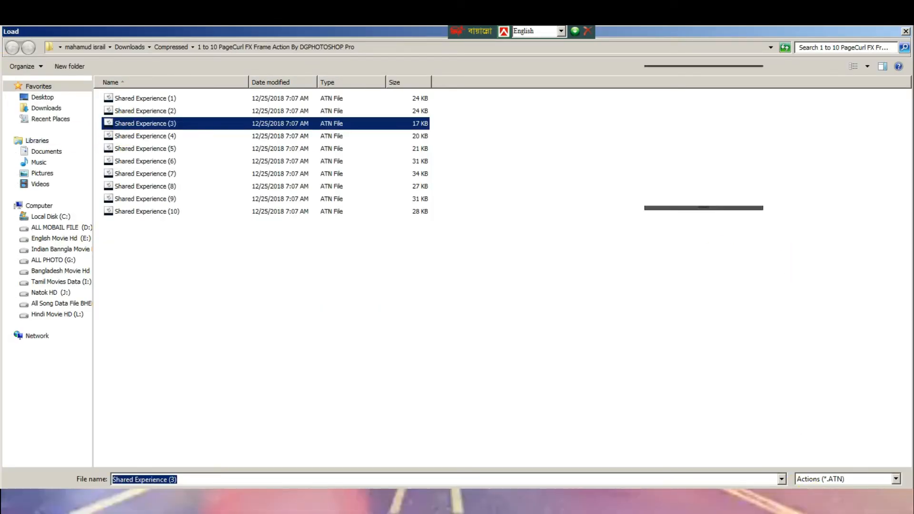
{"action": "left_click", "coordinate": [821, 498]}
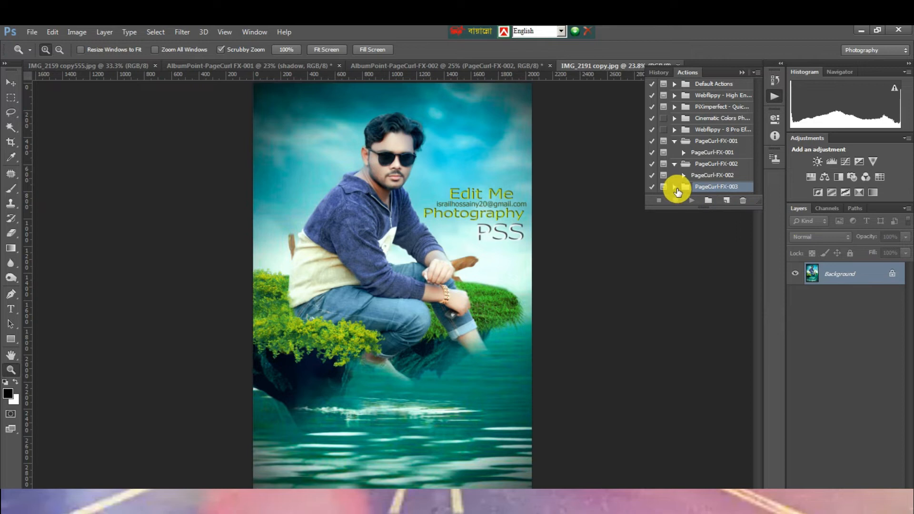
Run the PageCurl-FX-003 action on the IMG_2191 copy photo, continuing past the Define Stroke (border) stop.
{"action": "left_click_drag", "start_coordinate": [758, 95], "coordinate": [758, 106]}
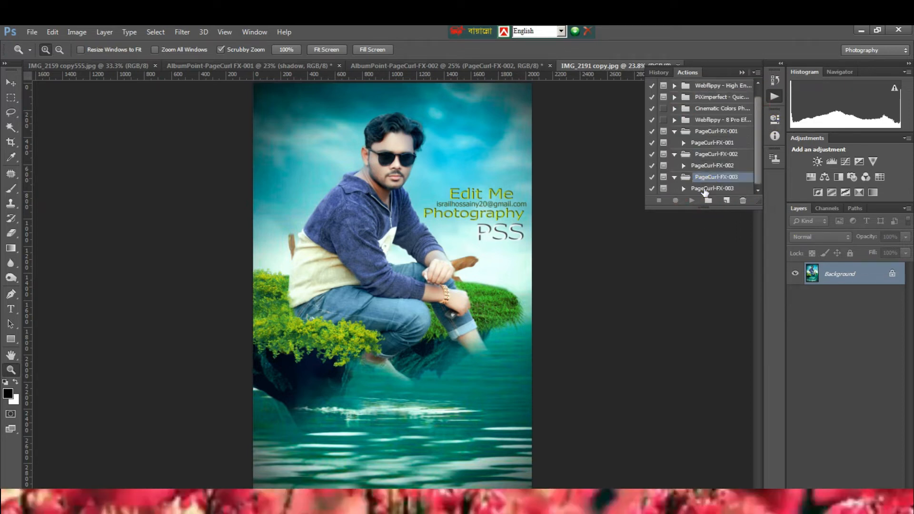
{"action": "left_click", "coordinate": [705, 190]}
{"action": "left_click", "coordinate": [694, 202]}
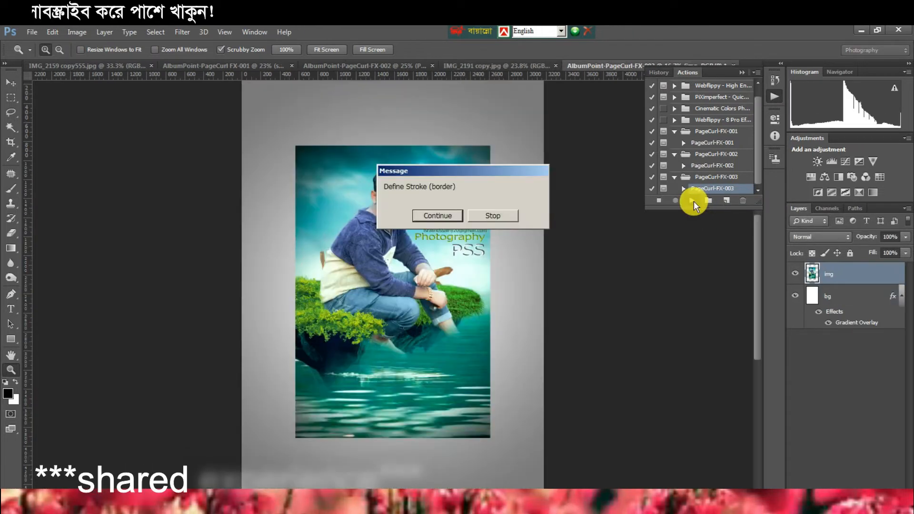
{"action": "left_click", "coordinate": [433, 213]}
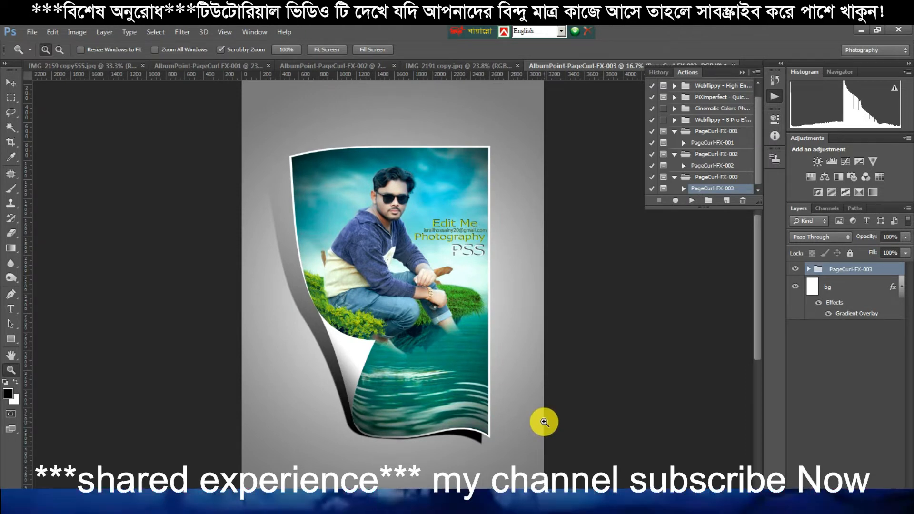
Start saving the PageCurl-FX-003 result under a new name, choosing the Desktop as location and JPEG as format.
{"action": "left_click", "coordinate": [28, 33]}
{"action": "left_click", "coordinate": [64, 159]}
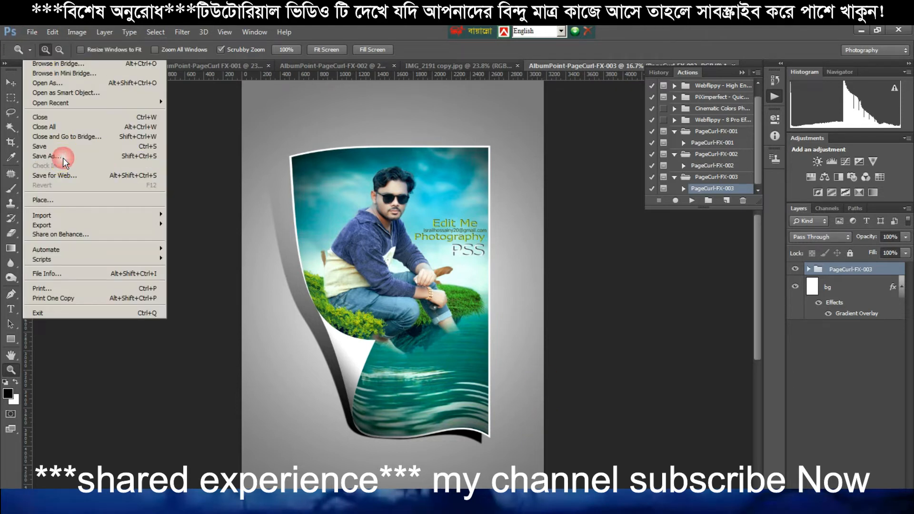
{"action": "left_click", "coordinate": [41, 98]}
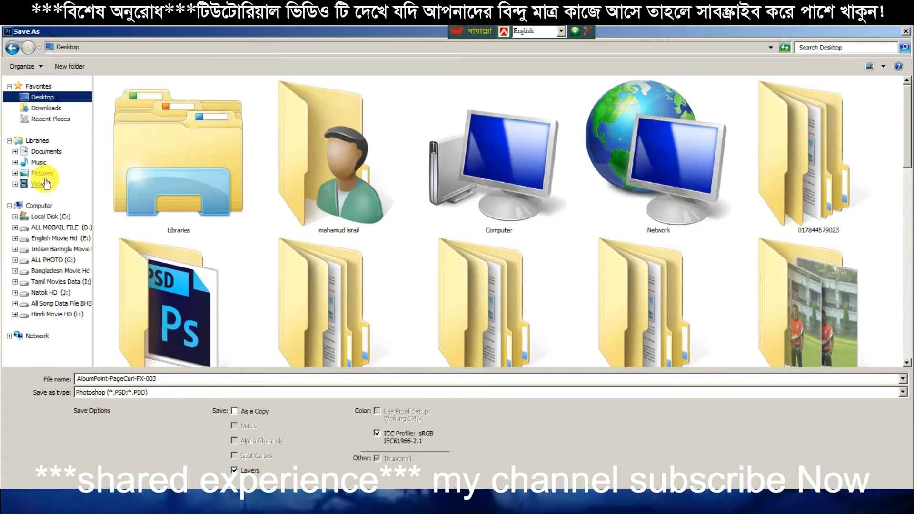
{"action": "left_click", "coordinate": [144, 391]}
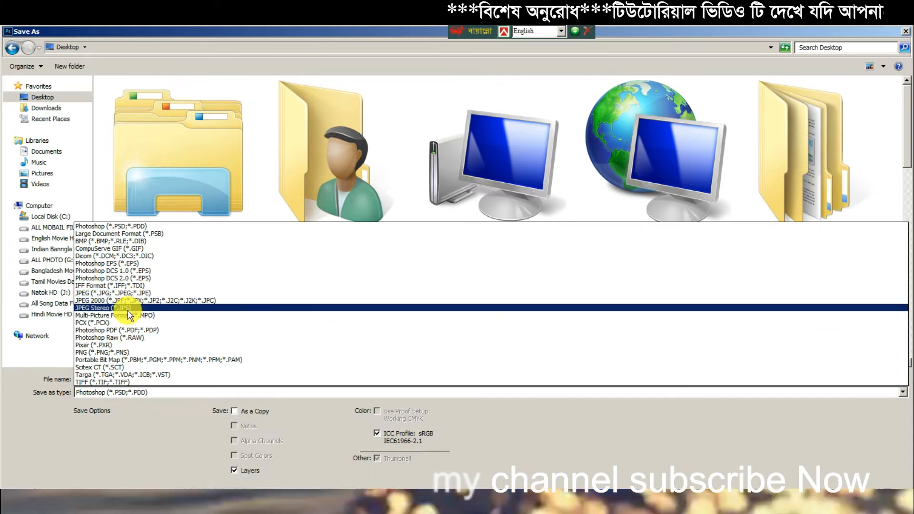
{"action": "left_click", "coordinate": [135, 293]}
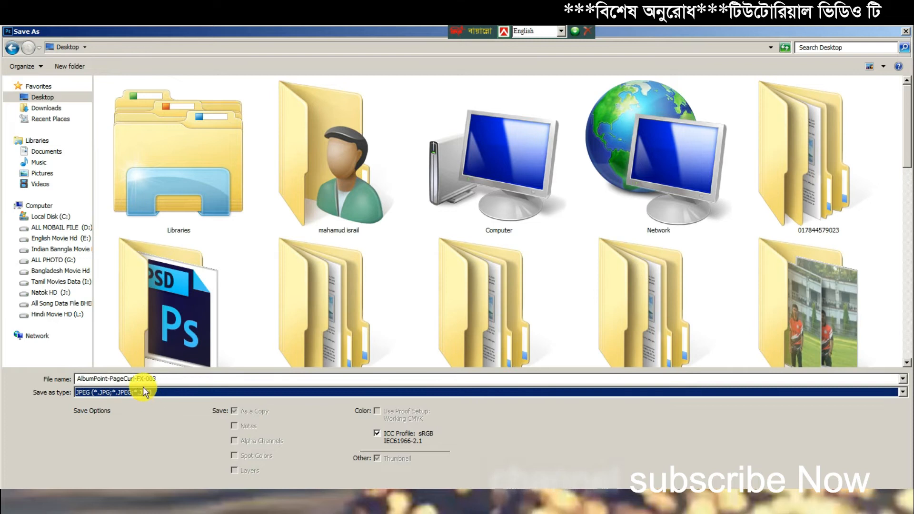
Name the file Subscribe Now and save it, accepting JPEG quality 8 (High) with the Baseline ("Standard") format.
{"action": "left_click", "coordinate": [176, 379]}
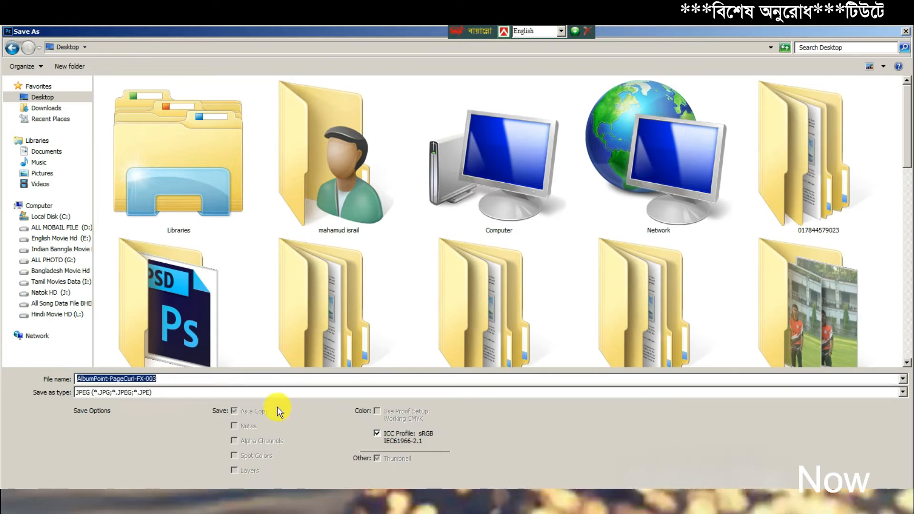
{"action": "left_click", "coordinate": [180, 378]}
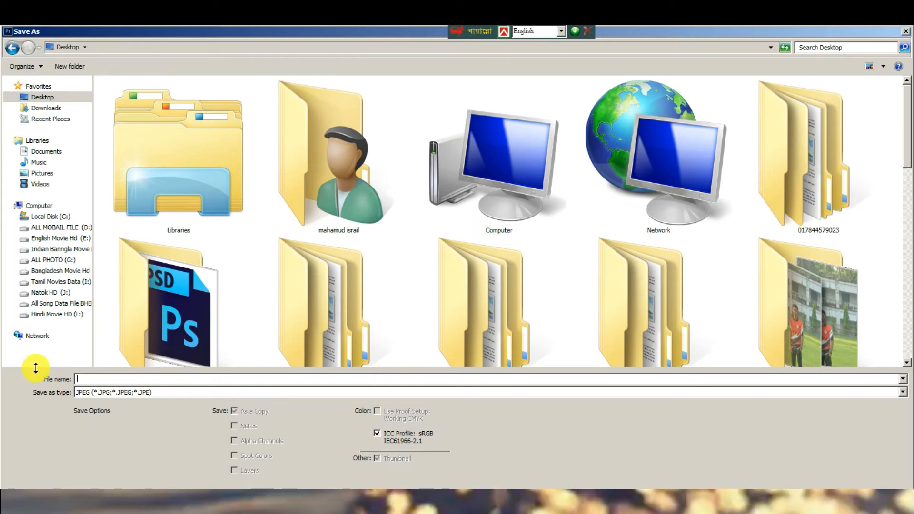
{"action": "type", "text": "Sub"}
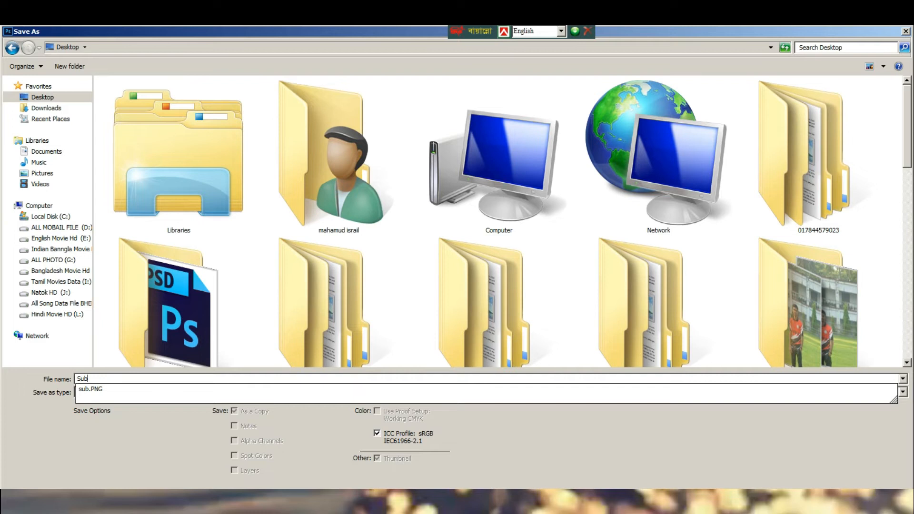
{"action": "type", "text": "scribe Now"}
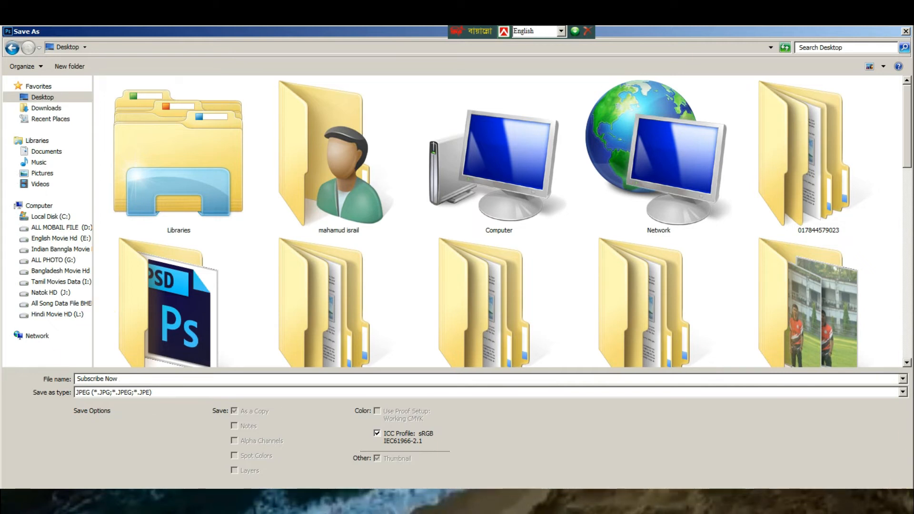
{"action": "double_click", "coordinate": [233, 30]}
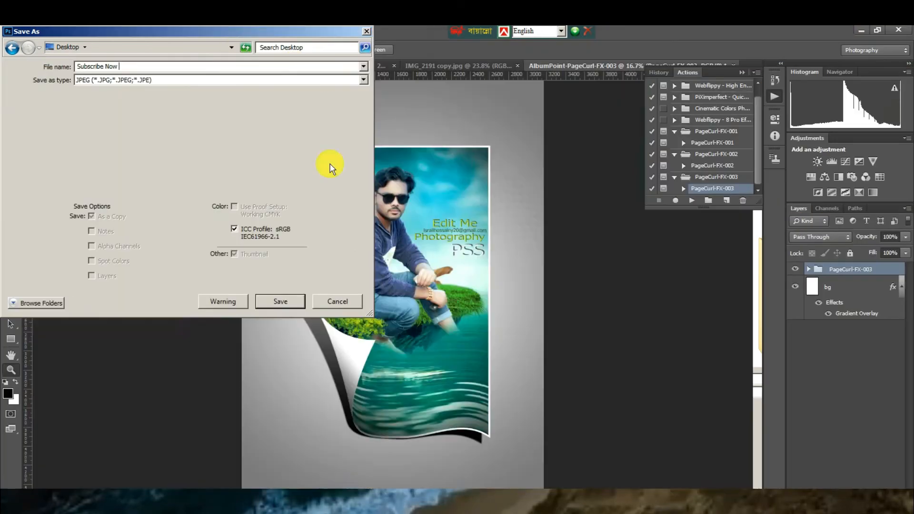
{"action": "left_click", "coordinate": [281, 301]}
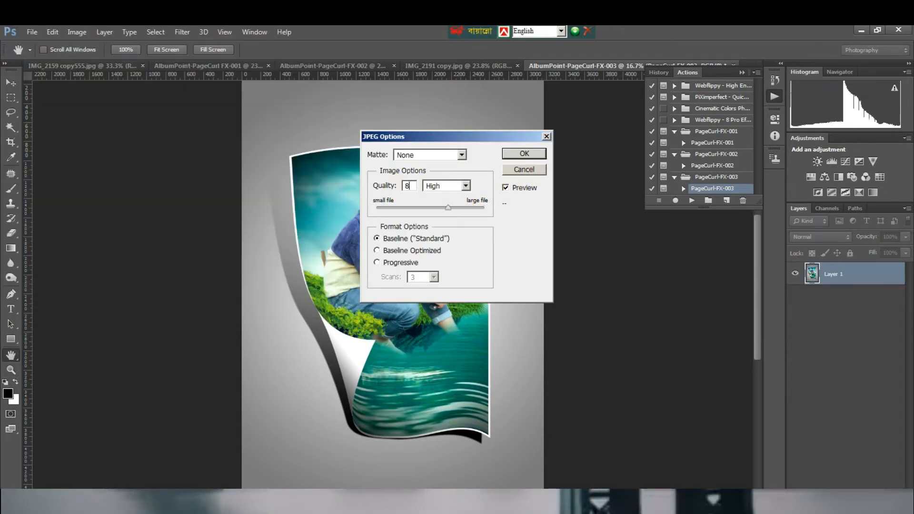
{"action": "left_click", "coordinate": [522, 153]}
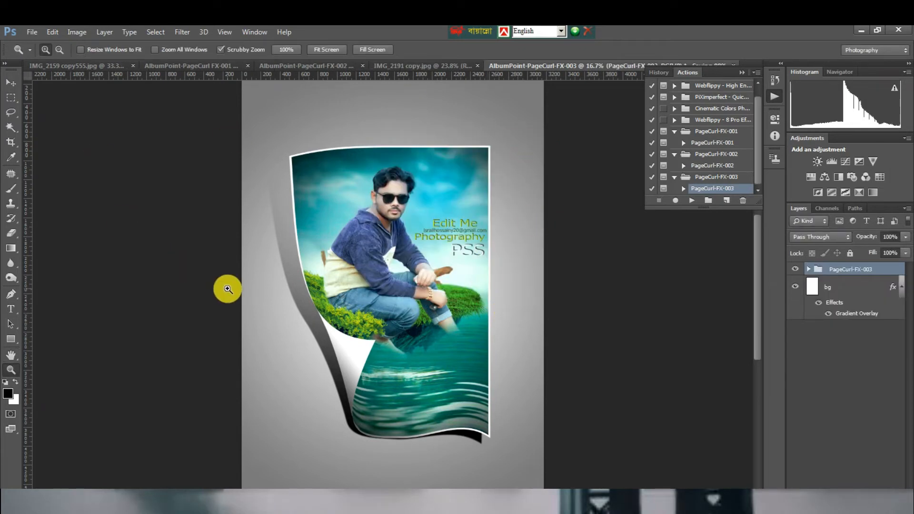
Switch to the AlbumPoint-PageCurl FX-001 document and start saving it to the Desktop in JPEG format.
{"action": "left_click", "coordinate": [187, 65]}
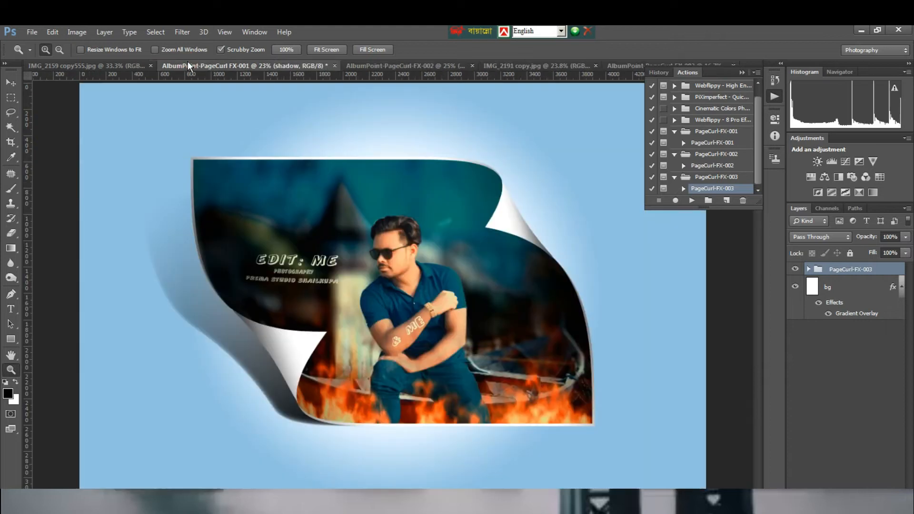
{"action": "left_click", "coordinate": [32, 32]}
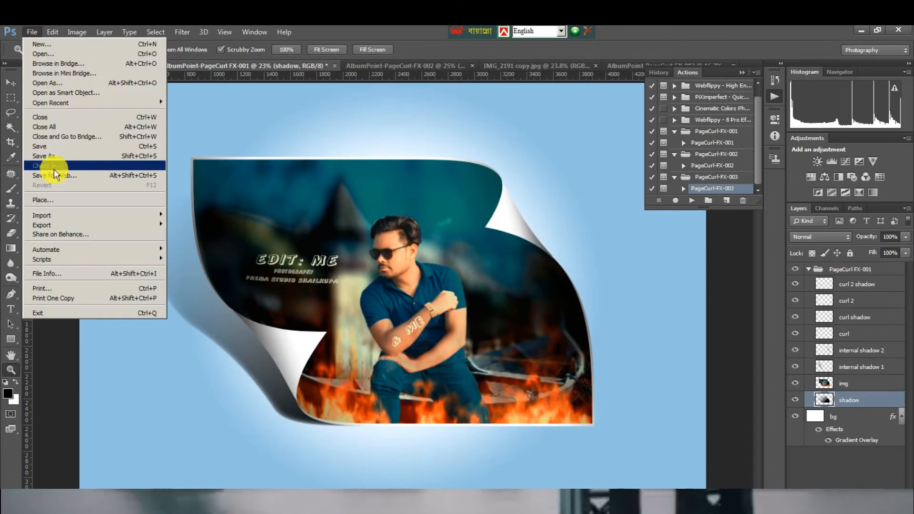
{"action": "left_click", "coordinate": [73, 158]}
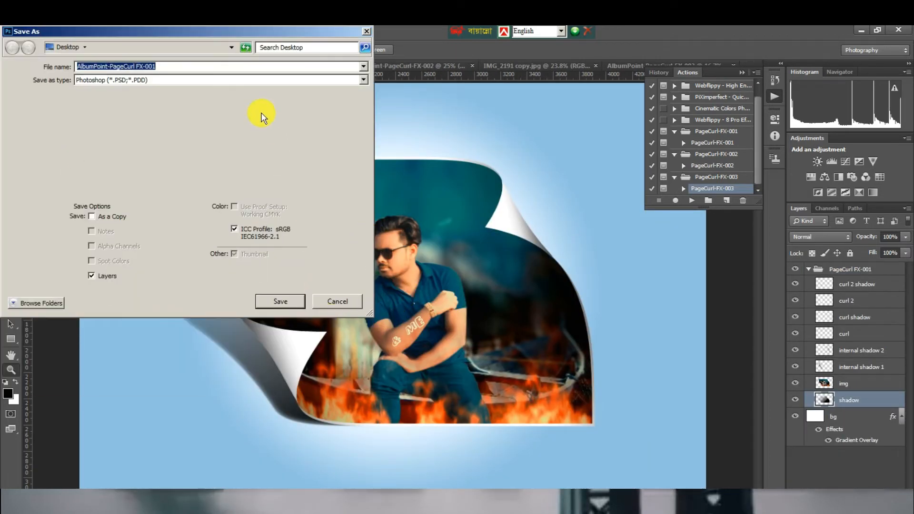
{"action": "double_click", "coordinate": [351, 31]}
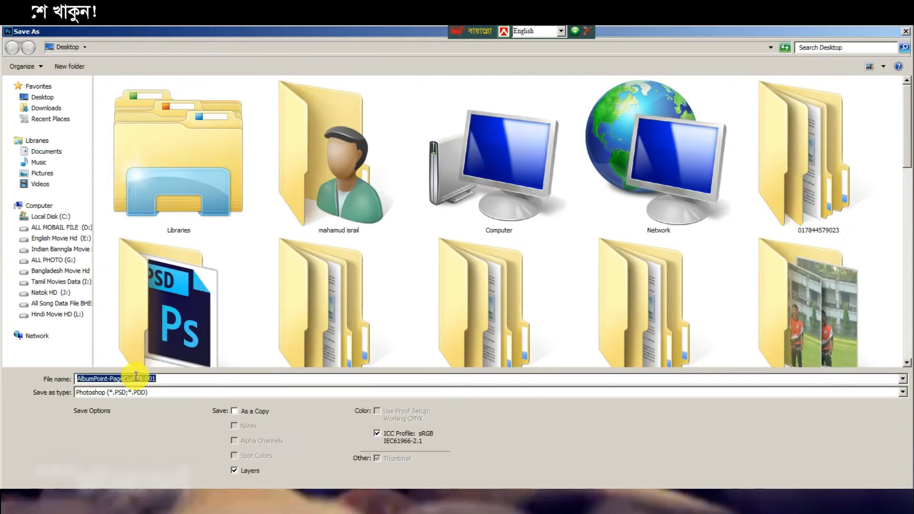
{"action": "left_click", "coordinate": [110, 393]}
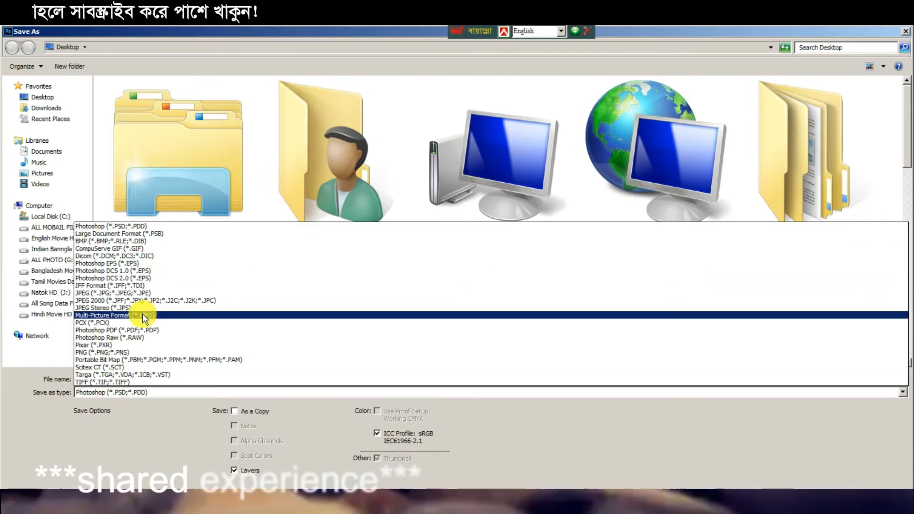
{"action": "left_click", "coordinate": [148, 292]}
Name the JPEG file Subscribe Now my Channel and save it, accepting quality 8 (High) with the Progressive format and 3 scans.
{"action": "left_click", "coordinate": [168, 379]}
{"action": "key", "text": "BackSpace"}
{"action": "type", "text": "subsc"}
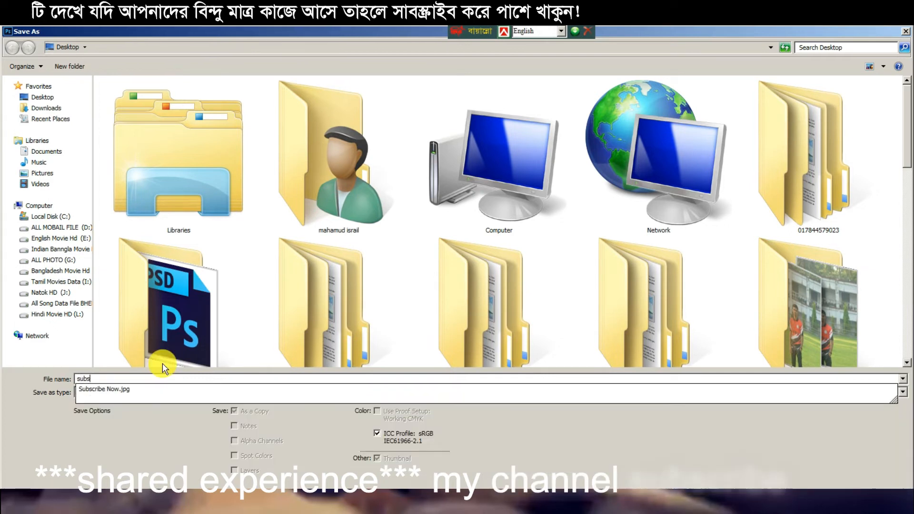
{"action": "key", "text": "Down"}
{"action": "key", "text": "BackSpace"}
{"action": "key", "text": "BackSpace"}
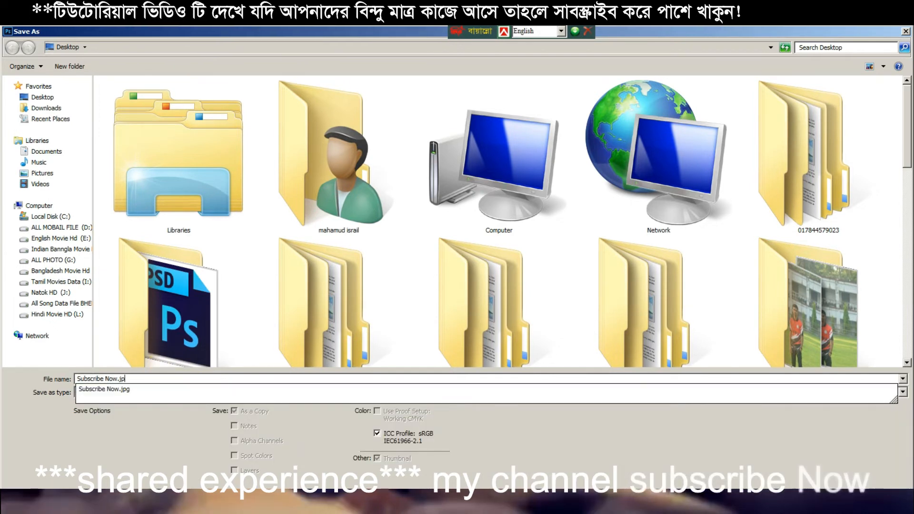
{"action": "key", "text": "BackSpace"}
{"action": "key", "text": "BackSpace"}
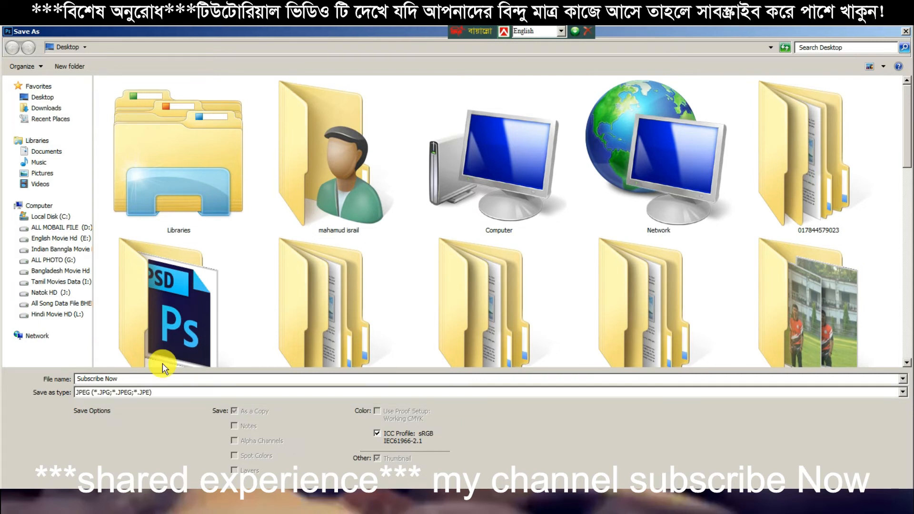
{"action": "type", "text": "my C"}
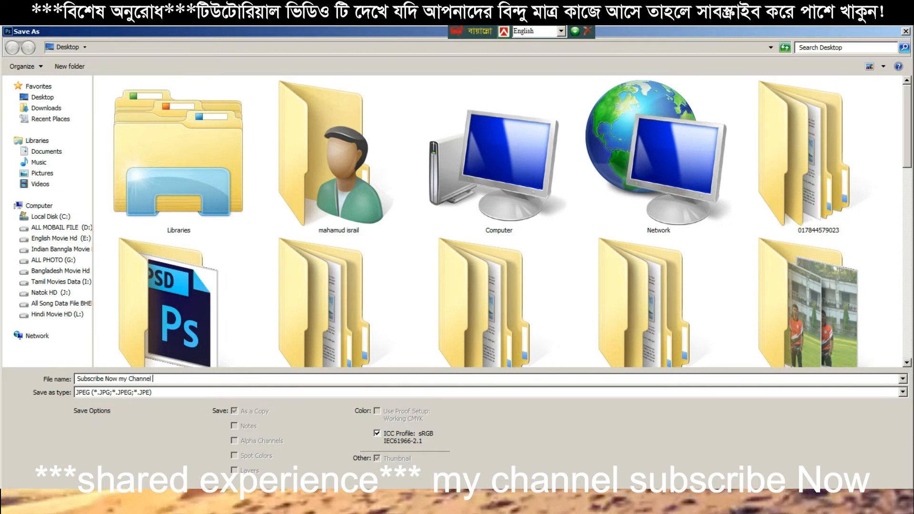
{"action": "type", "text": "hannel"}
{"action": "key", "text": "Return"}
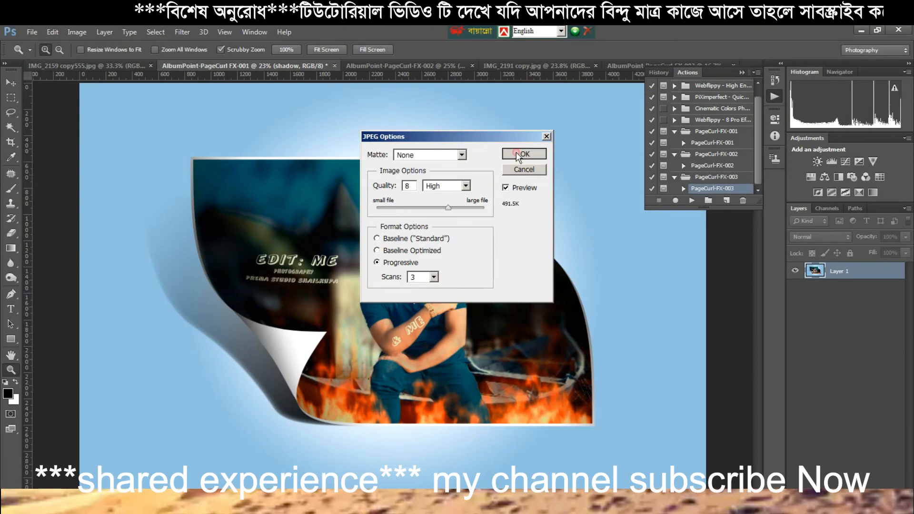
{"action": "left_click", "coordinate": [519, 154]}
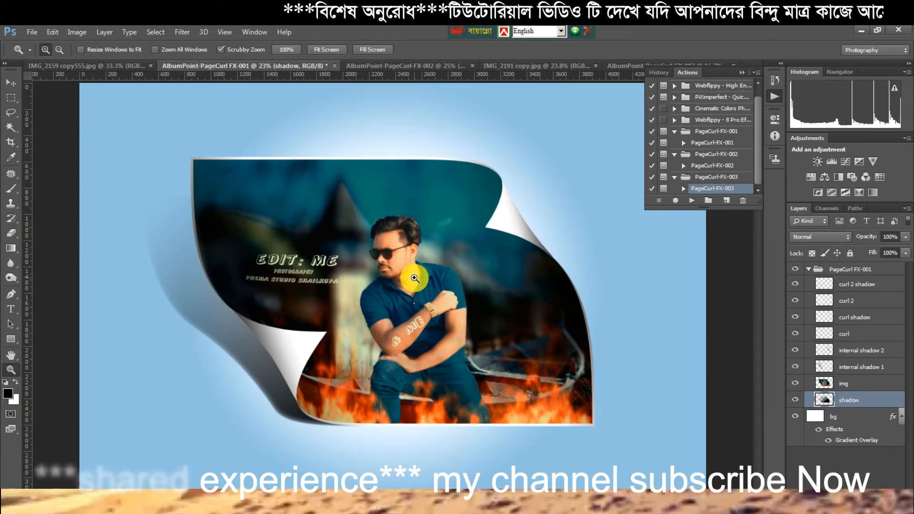
Look through the AlbumPoint-PageCurl-FX-002, IMG_2191 copy and AlbumPoint-PageCurl-FX-003 documents.
{"action": "left_click", "coordinate": [386, 66]}
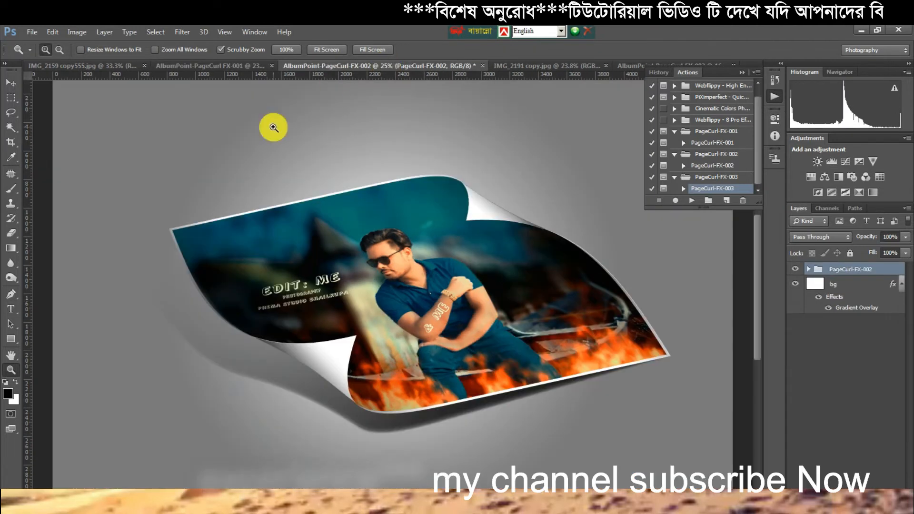
{"action": "left_click", "coordinate": [533, 67]}
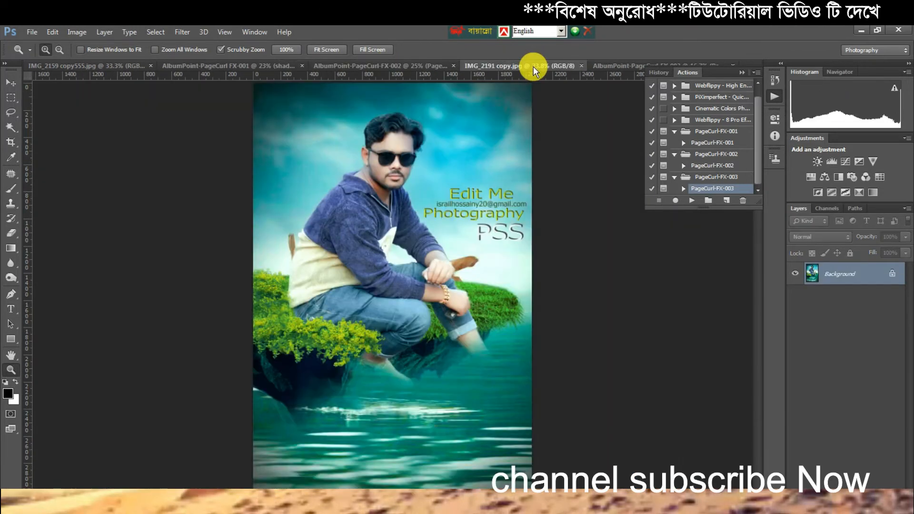
{"action": "left_click", "coordinate": [619, 67]}
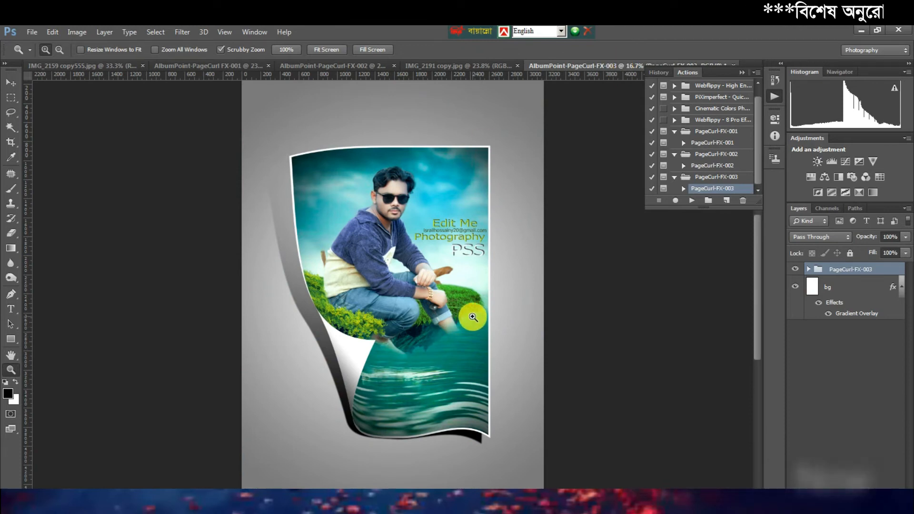
Switch to the Desktop and view the saved SS image in Windows Photo Viewer, closing it again.
{"action": "left_click", "coordinate": [860, 30]}
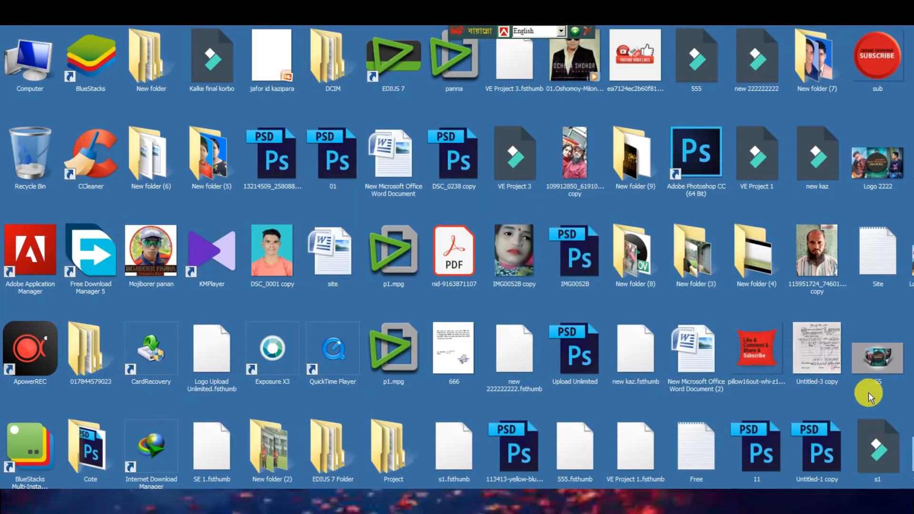
{"action": "double_click", "coordinate": [878, 372]}
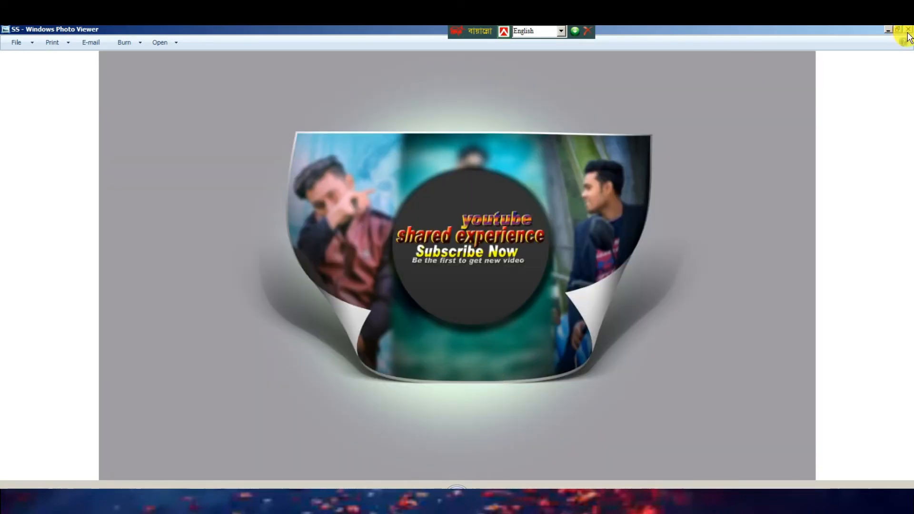
{"action": "left_click", "coordinate": [907, 30]}
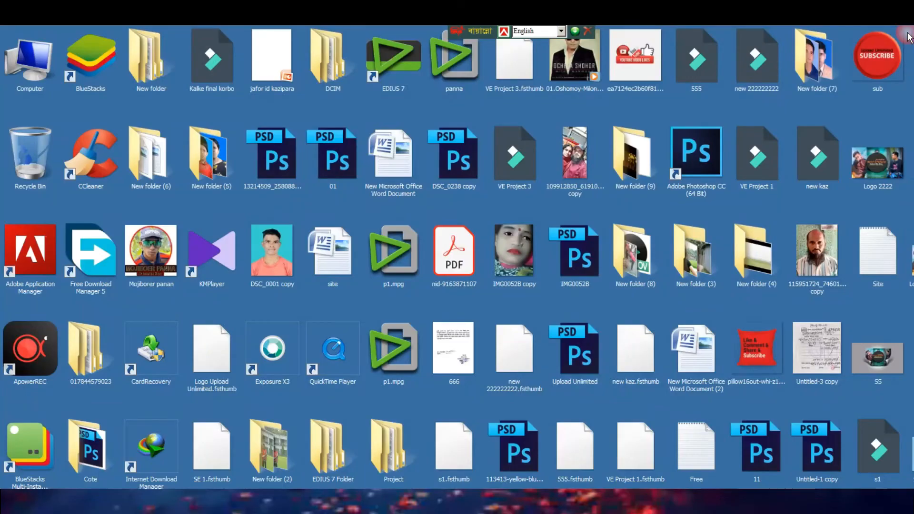
Look on the Desktop for the other saved files whose names begin with S, and return to Photoshop.
{"action": "left_click", "coordinate": [575, 261]}
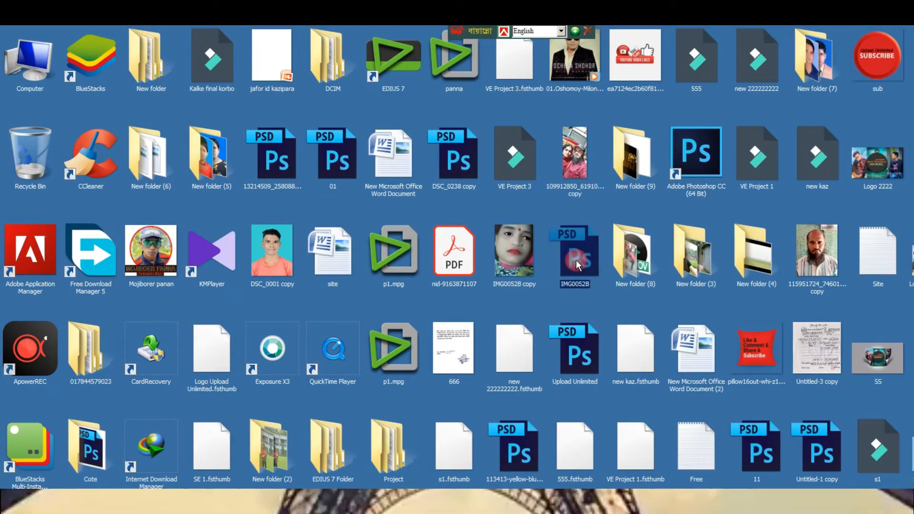
{"action": "key", "text": "s"}
{"action": "key", "text": "s"}
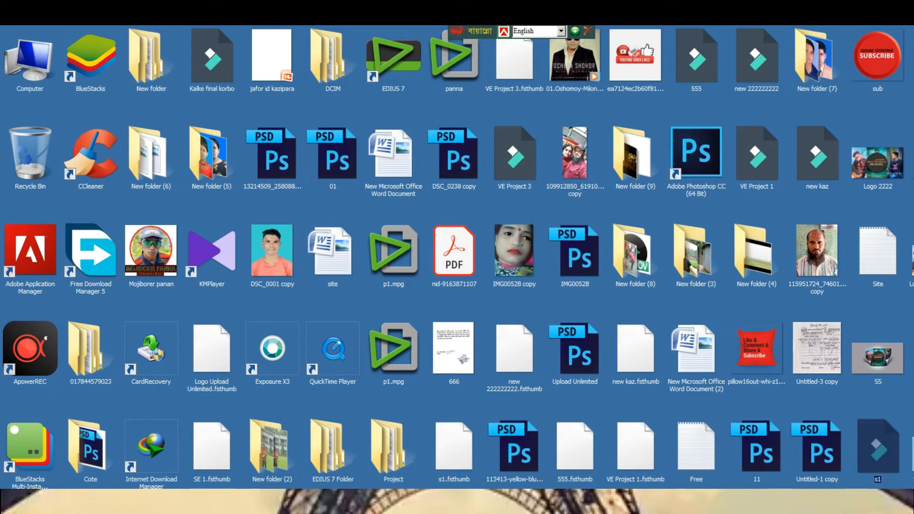
{"action": "key", "text": "s"}
{"action": "key", "text": "s"}
{"action": "key", "text": "s"}
{"action": "key", "text": "s"}
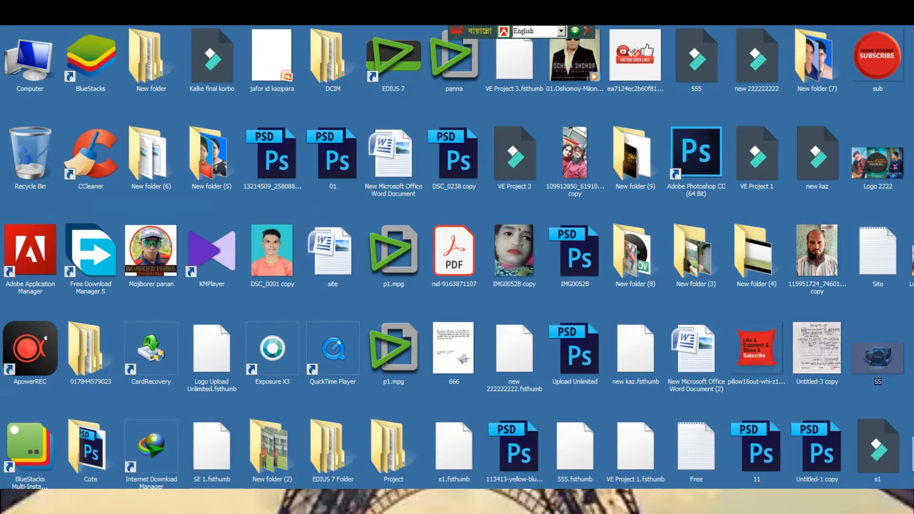
{"action": "key", "text": "s"}
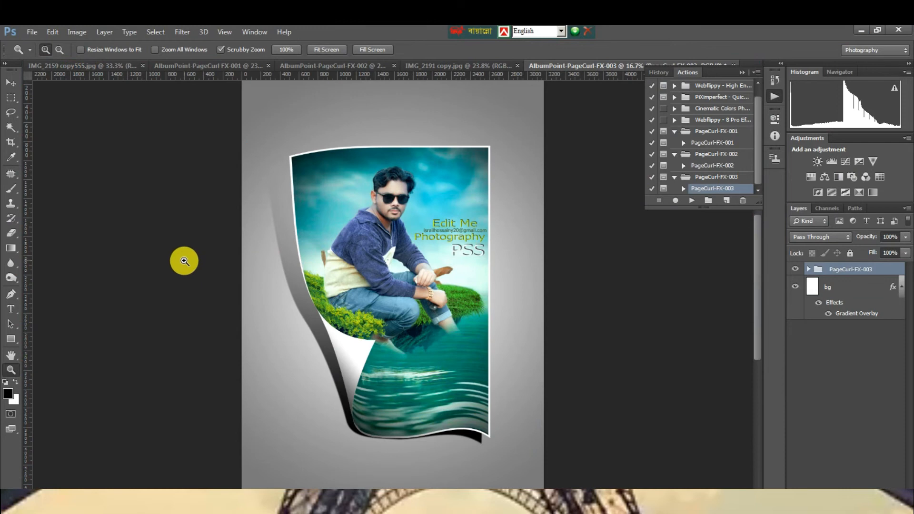
Open Save As for the AlbumPoint-PageCurl-FX-003 document, choose JPEG format, and find the saved page-curl images among the Desktop files.
{"action": "left_click", "coordinate": [29, 32]}
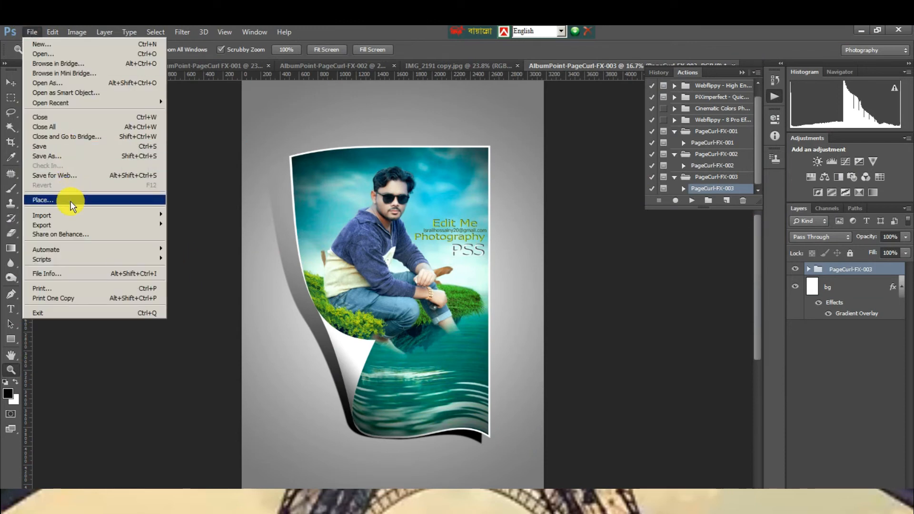
{"action": "left_click", "coordinate": [52, 162]}
{"action": "left_click", "coordinate": [489, 158]}
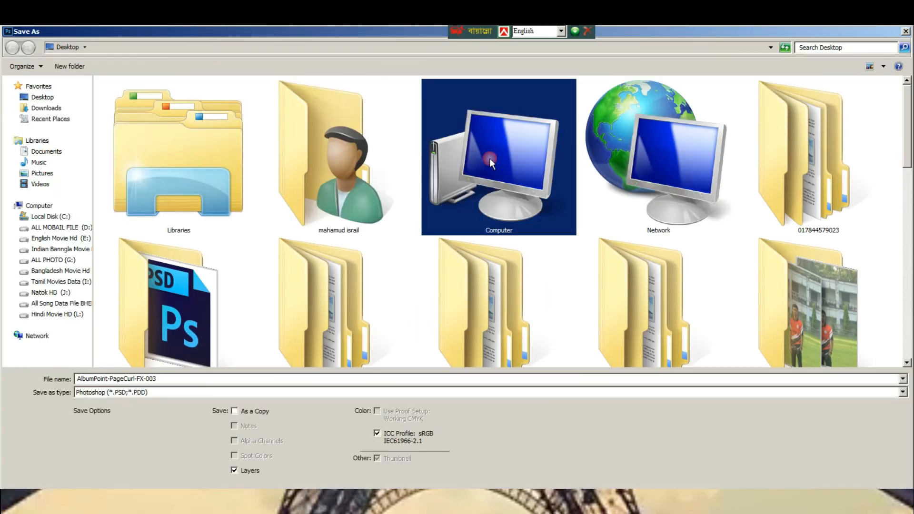
{"action": "scroll", "coordinate": [535, 261], "scroll_direction": "down", "scroll_amount": 10}
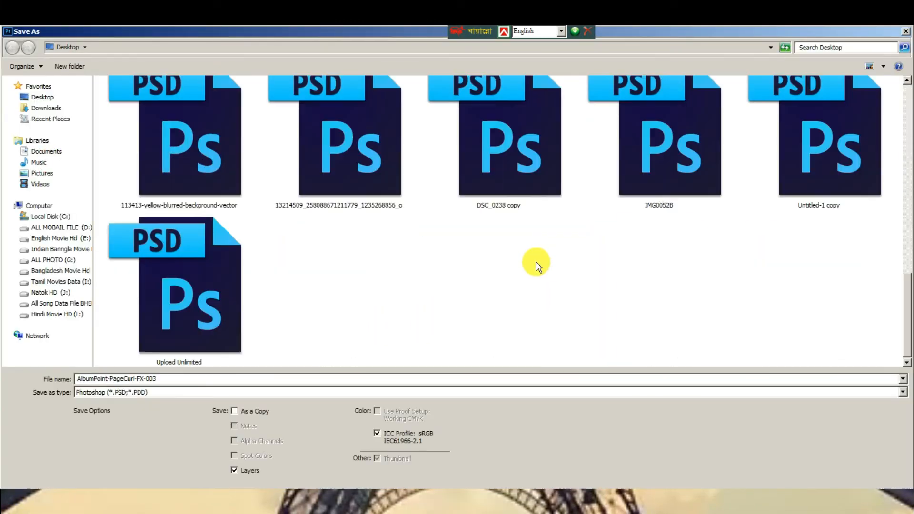
{"action": "left_click", "coordinate": [148, 394]}
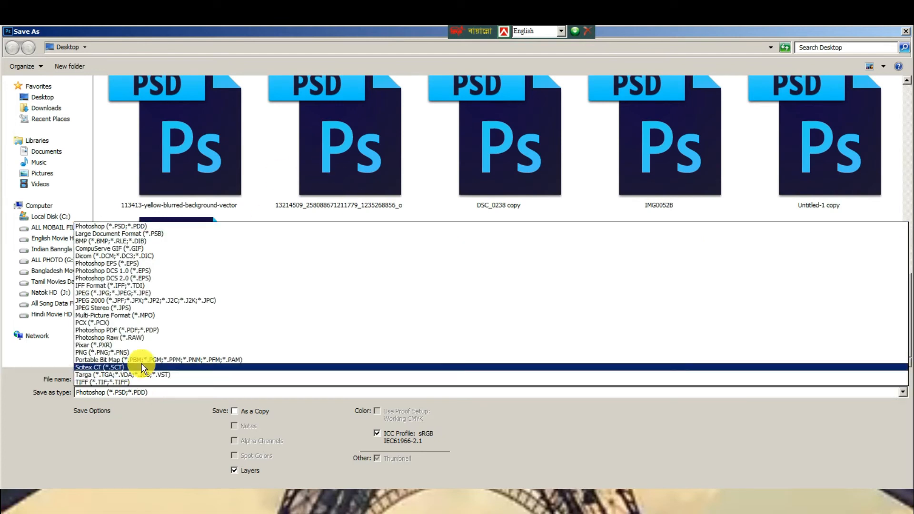
{"action": "left_click", "coordinate": [154, 293]}
{"action": "left_click", "coordinate": [305, 189]}
{"action": "key", "text": "s"}
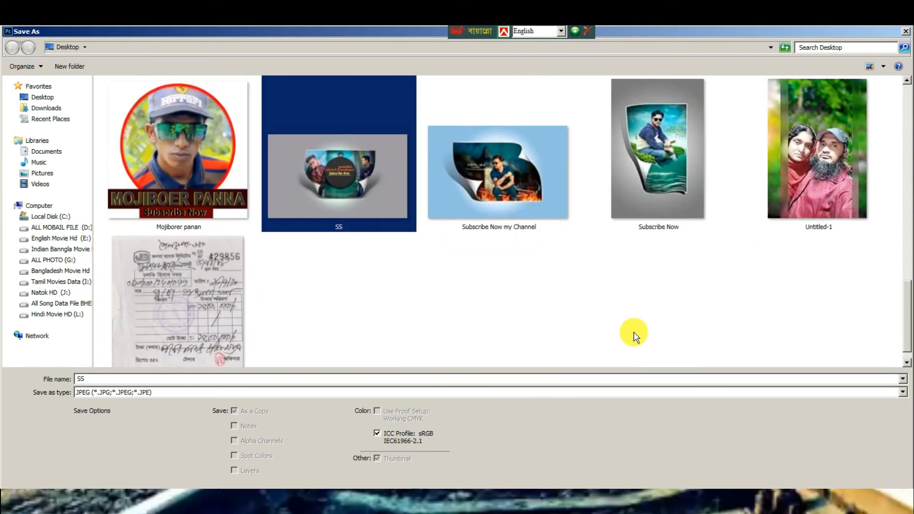
Preview the saved Subscribe Now my Channel and Subscribe Now images from the file list, and close the viewer.
{"action": "left_click", "coordinate": [547, 304]}
{"action": "left_click", "coordinate": [529, 189]}
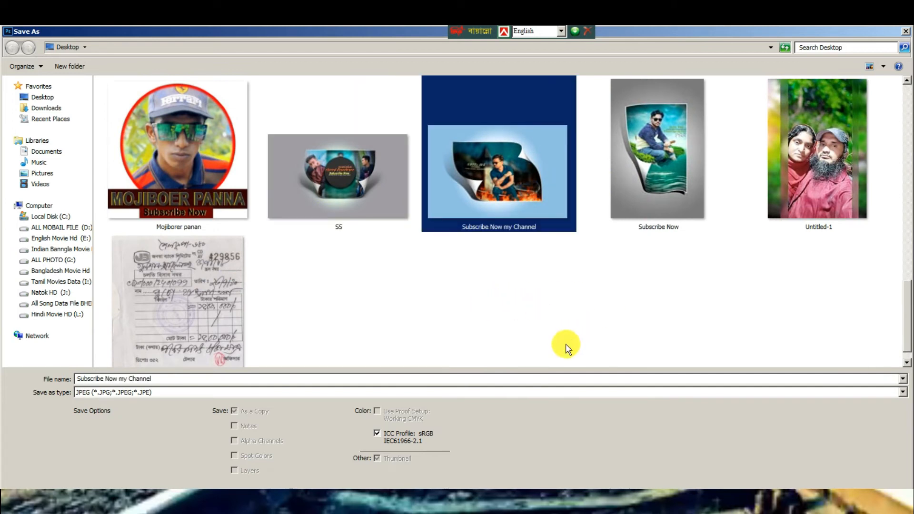
{"action": "right_click", "coordinate": [529, 189]}
{"action": "left_click", "coordinate": [569, 208]}
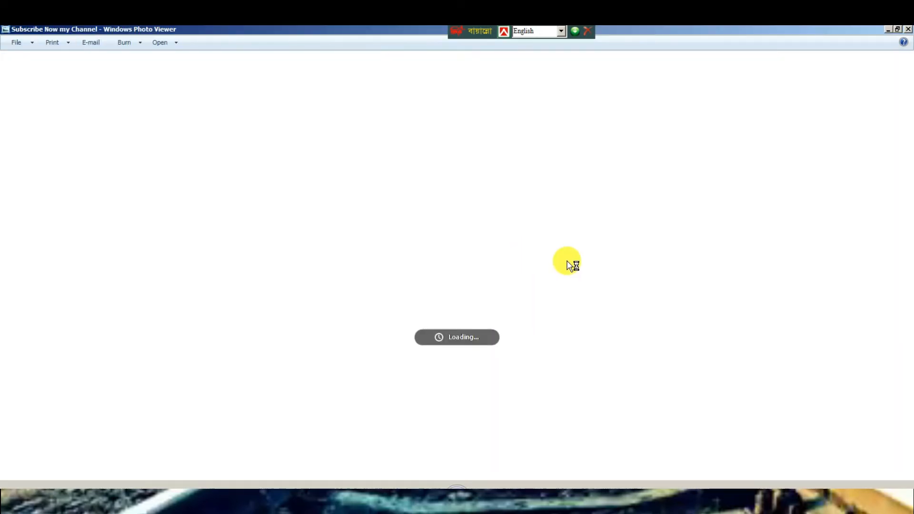
{"action": "key", "text": "Left"}
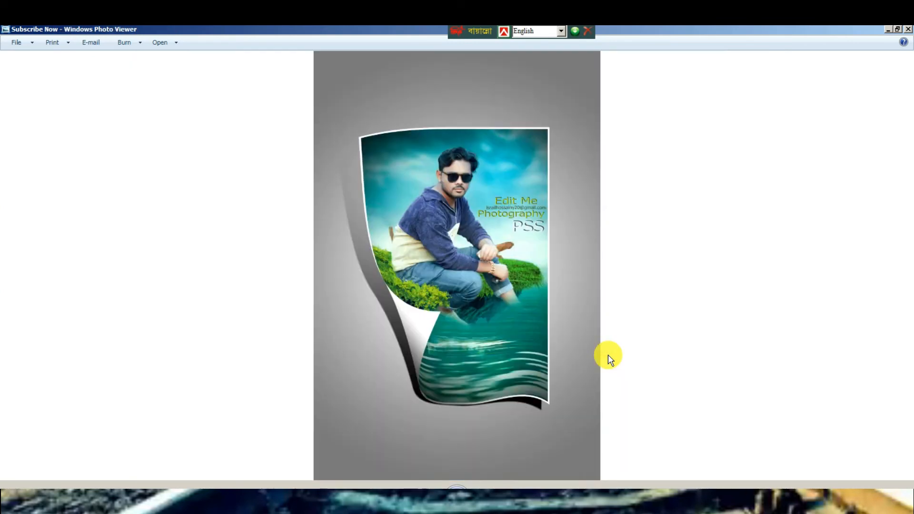
{"action": "left_click", "coordinate": [909, 31]}
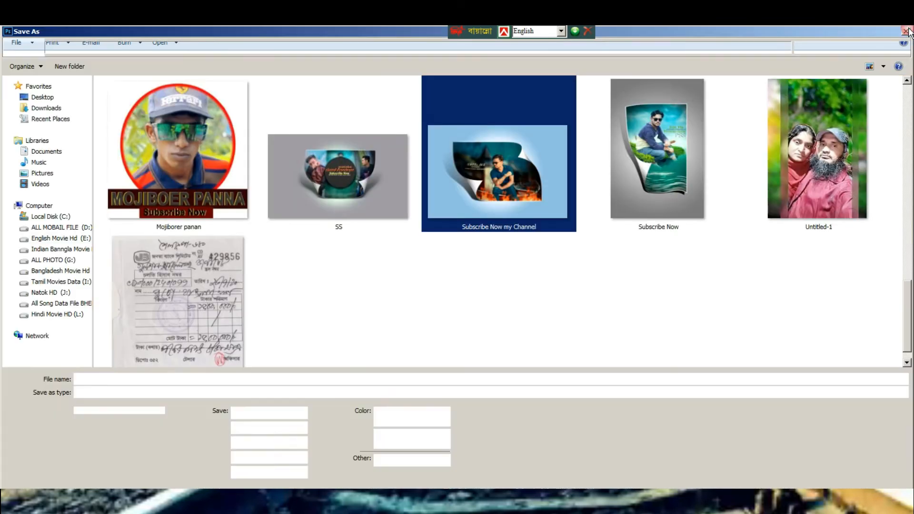
Preview the saved SS image from the file list, and leave the Save As dialog without saving.
{"action": "left_click", "coordinate": [315, 174]}
{"action": "right_click", "coordinate": [314, 174]}
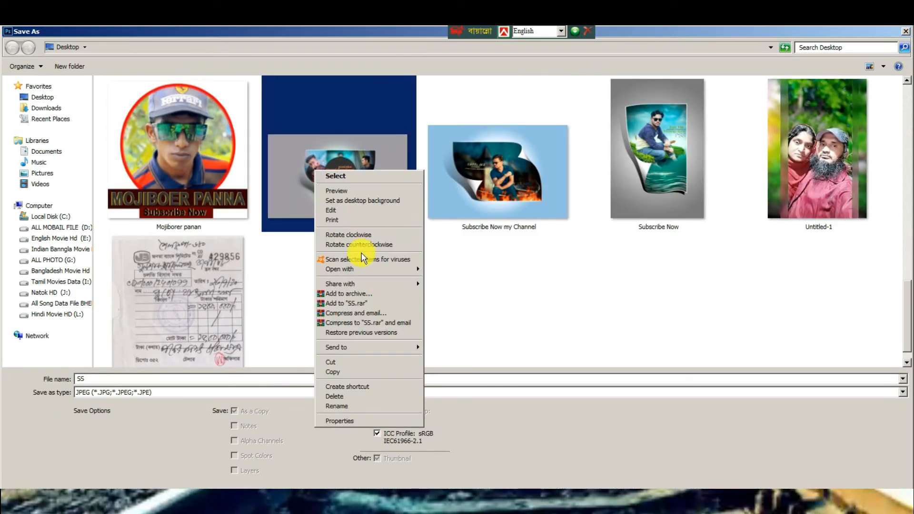
{"action": "left_click", "coordinate": [350, 188]}
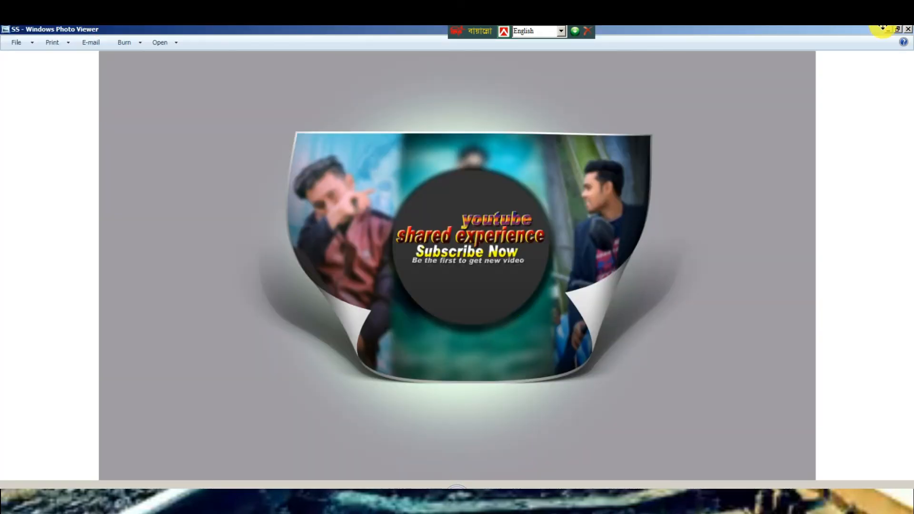
{"action": "left_click", "coordinate": [908, 32]}
{"action": "left_click", "coordinate": [407, 284]}
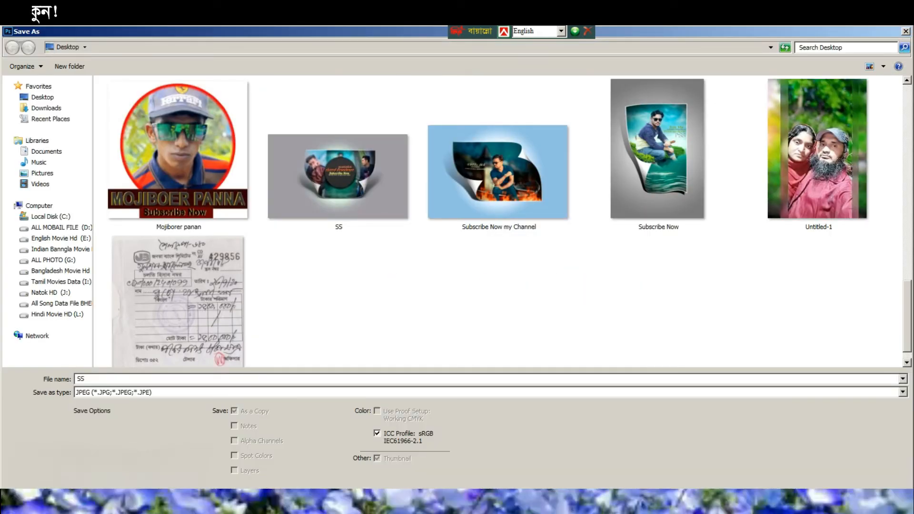
{"action": "double_click", "coordinate": [268, 32]}
{"action": "left_click", "coordinate": [328, 301]}
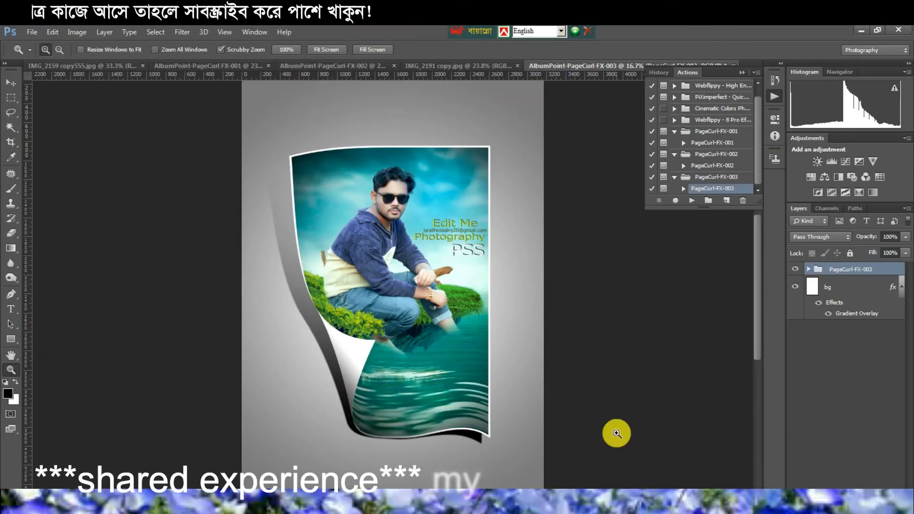
Look through the open photo and page-curl documents, and bring up AlbumPoint-PageCurl-FX-002.
{"action": "left_click", "coordinate": [41, 66]}
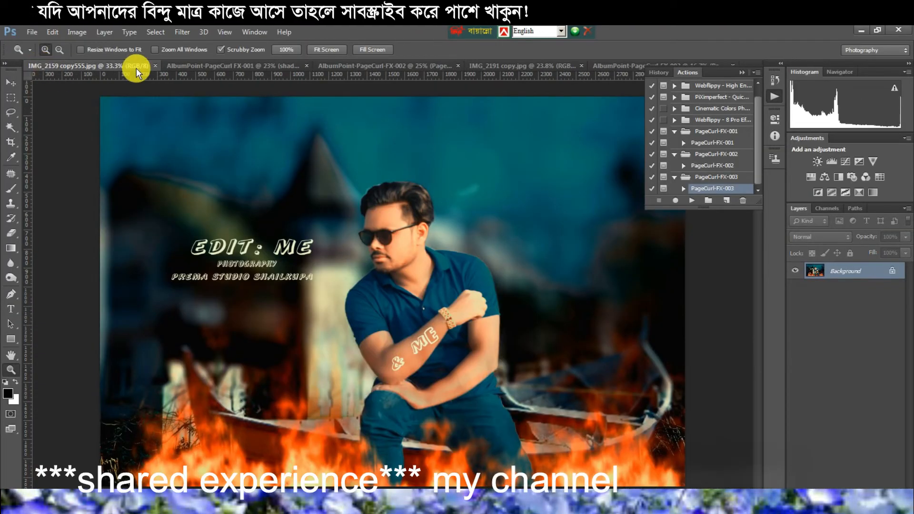
{"action": "left_click", "coordinate": [188, 67]}
{"action": "left_click", "coordinate": [370, 66]}
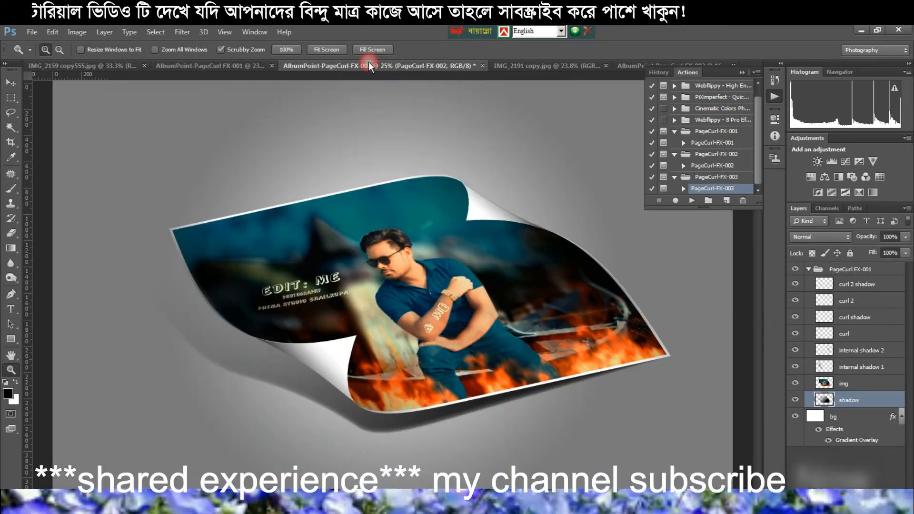
Save the AlbumPoint-PageCurl-FX-002 document on the Desktop as a JPEG with High quality 8 and its existing file name.
{"action": "left_click", "coordinate": [33, 32]}
{"action": "left_click", "coordinate": [53, 155]}
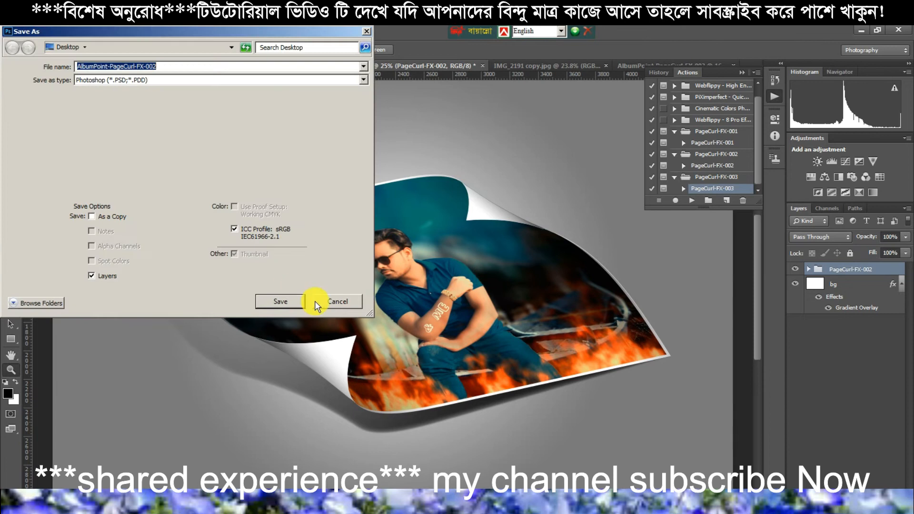
{"action": "double_click", "coordinate": [192, 32]}
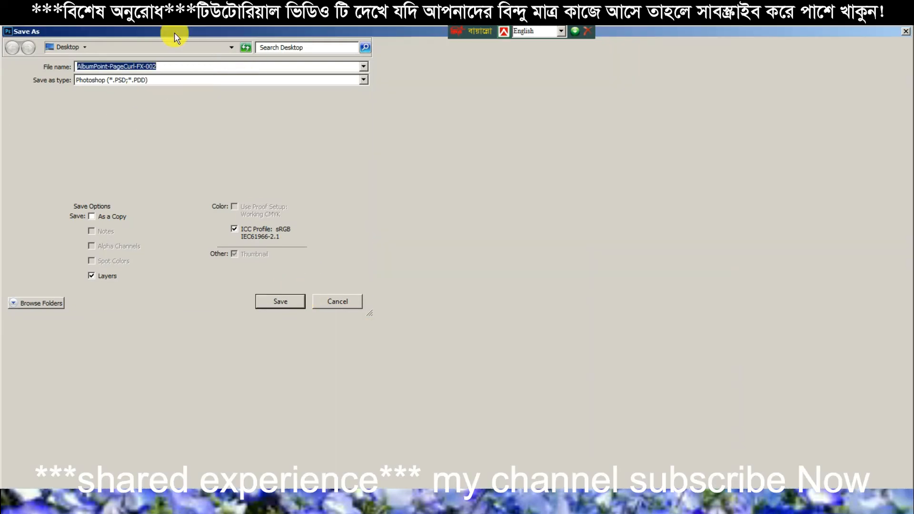
{"action": "left_click", "coordinate": [161, 392]}
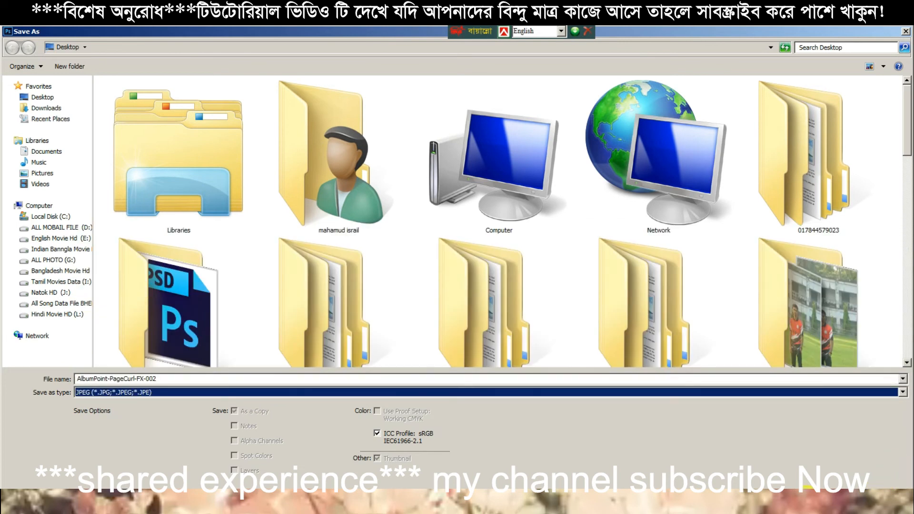
{"action": "double_click", "coordinate": [213, 31]}
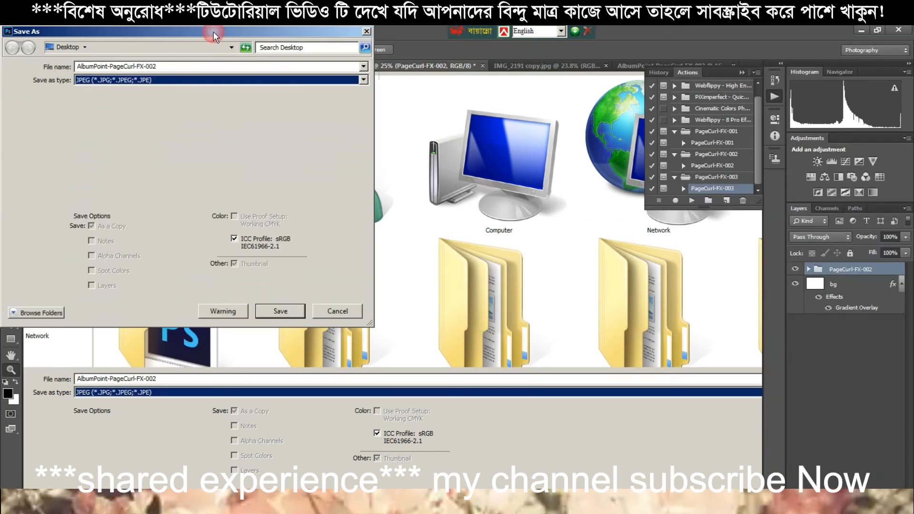
{"action": "left_click", "coordinate": [286, 311]}
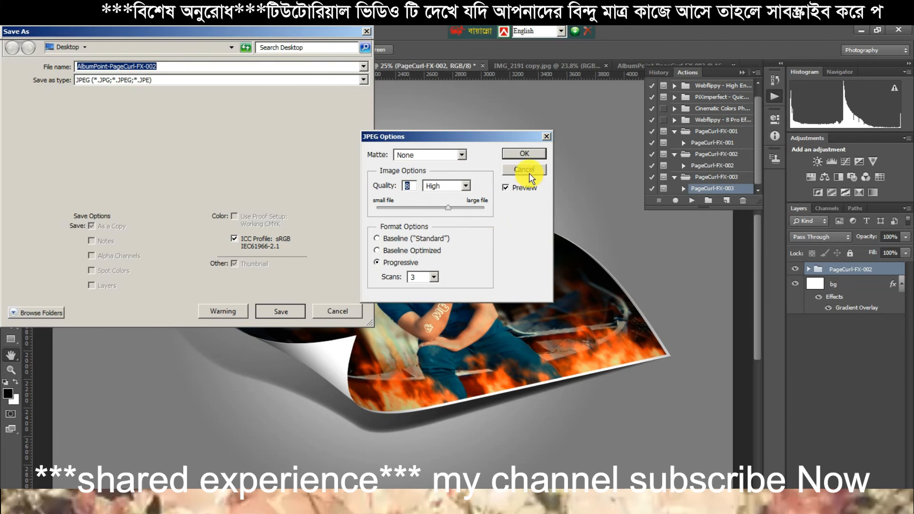
{"action": "left_click", "coordinate": [524, 153]}
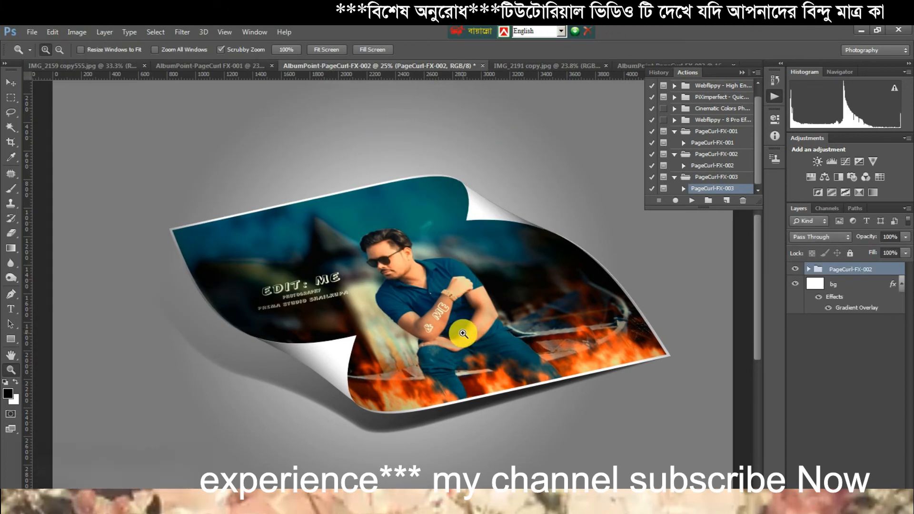
Add a text layer reading "plz" on the gray background above the curled photo.
{"action": "left_click", "coordinate": [15, 313]}
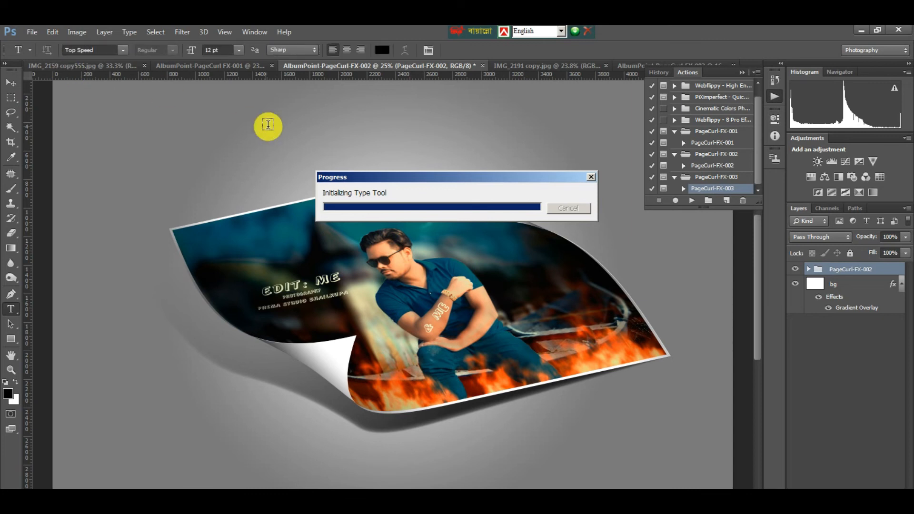
{"action": "left_click", "coordinate": [217, 147]}
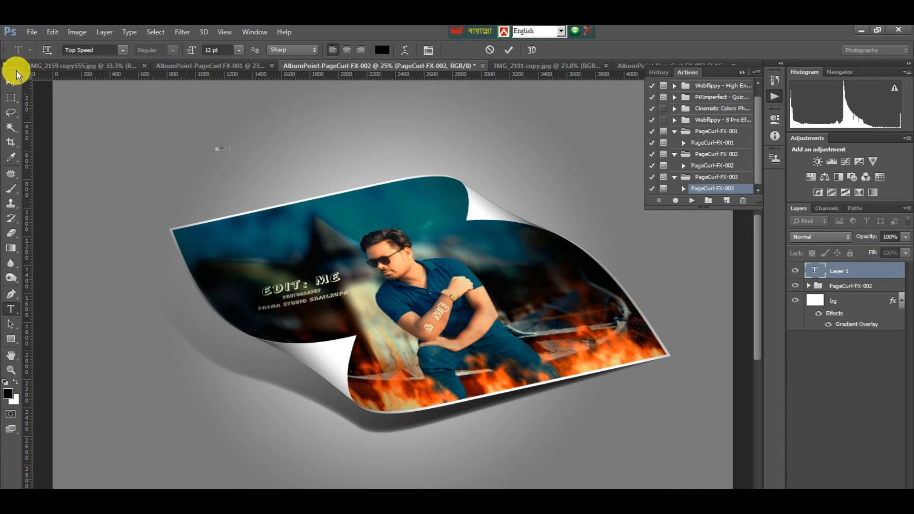
{"action": "left_click", "coordinate": [13, 84]}
Scale the "plz" text to about 755% width and 1866% height, and move it up and left, clear of the curled photo.
{"action": "key", "text": "ctrl+t"}
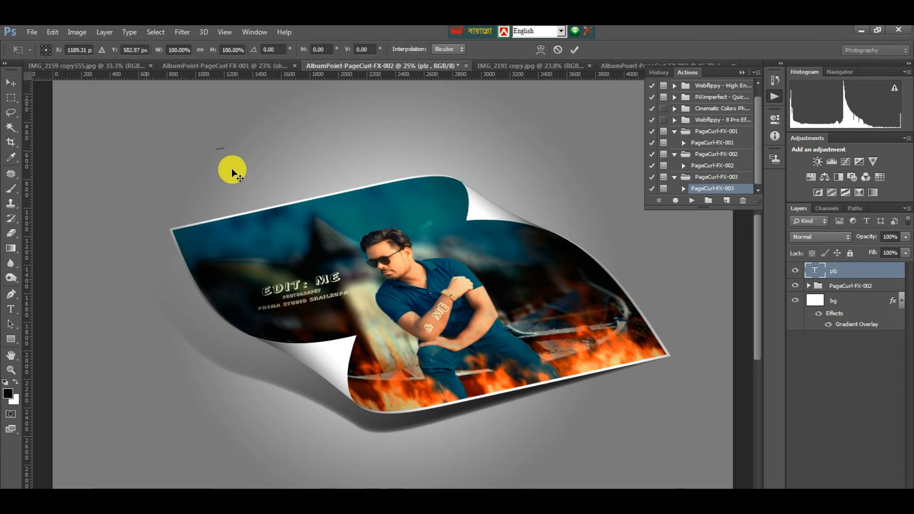
{"action": "left_click_drag", "start_coordinate": [226, 153], "coordinate": [316, 215]}
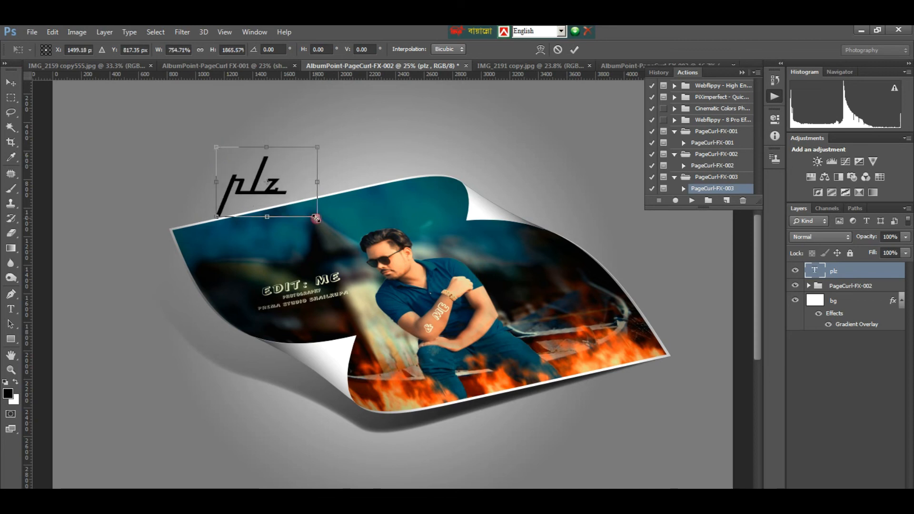
{"action": "double_click", "coordinate": [288, 176]}
{"action": "left_click_drag", "start_coordinate": [249, 185], "coordinate": [216, 151]}
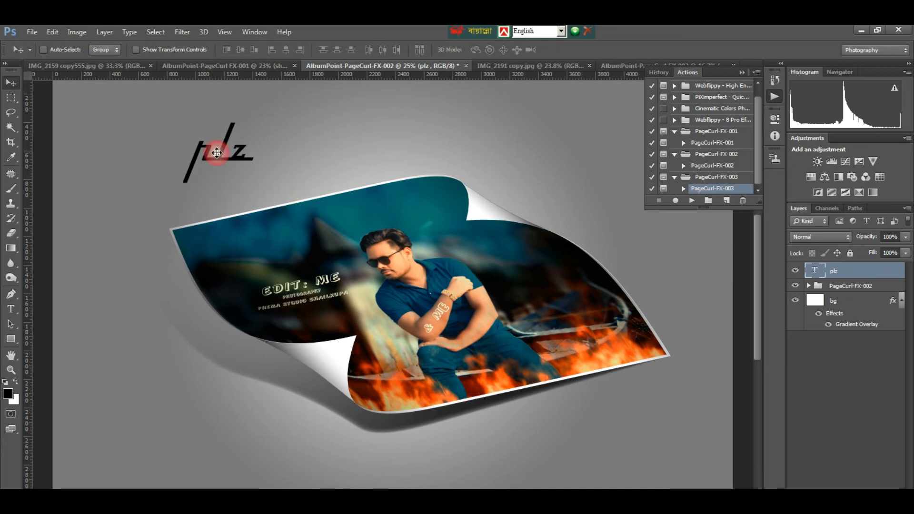
Select all of the "plz" text and change its font to TR Heavy, trying the fonts that follow Top Speed.
{"action": "left_click", "coordinate": [10, 309]}
{"action": "left_click", "coordinate": [234, 138]}
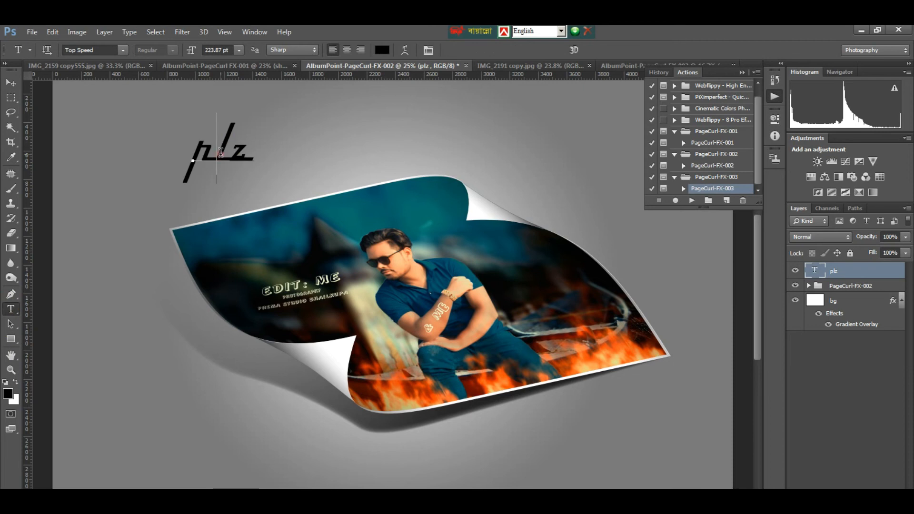
{"action": "key", "text": "ctrl+a"}
{"action": "left_click", "coordinate": [76, 50]}
{"action": "key", "text": "Down"}
{"action": "key", "text": "Down"}
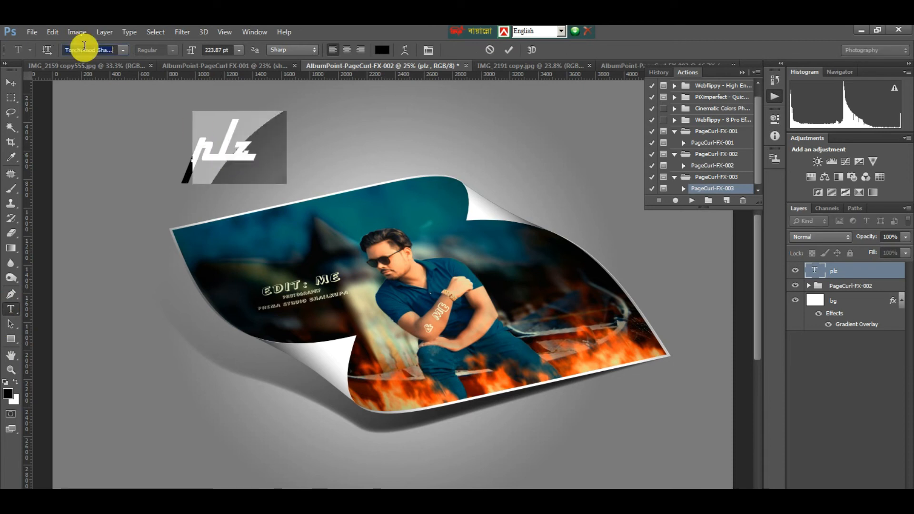
{"action": "key", "text": "Down"}
{"action": "key", "text": "Down"}
{"action": "key", "text": "Down"}
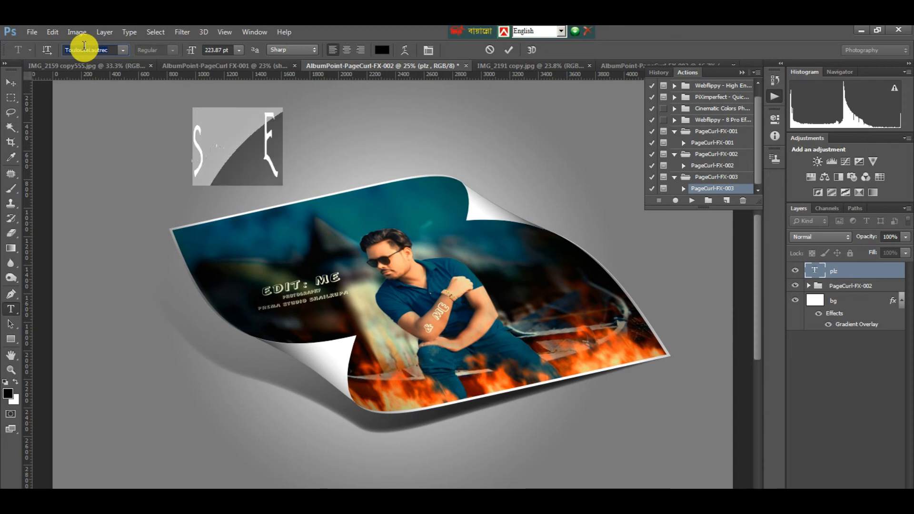
{"action": "key", "text": "Down"}
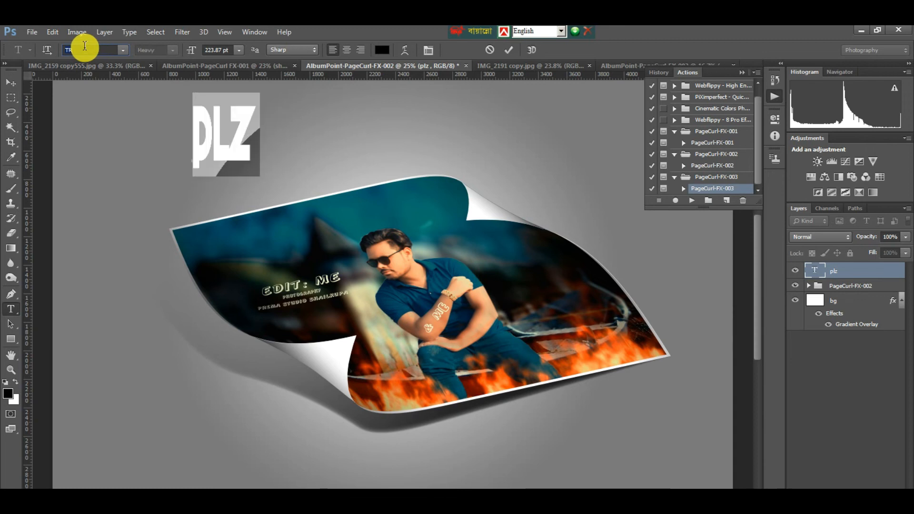
Extend the text above the curled photo to read "plz Subscribe Now" and commit it.
{"action": "left_click", "coordinate": [257, 143]}
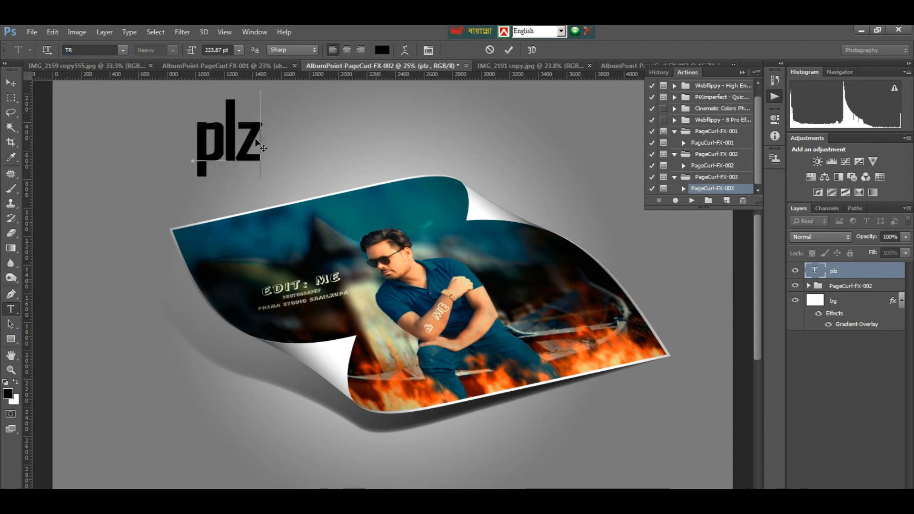
{"action": "type", "text": "S"}
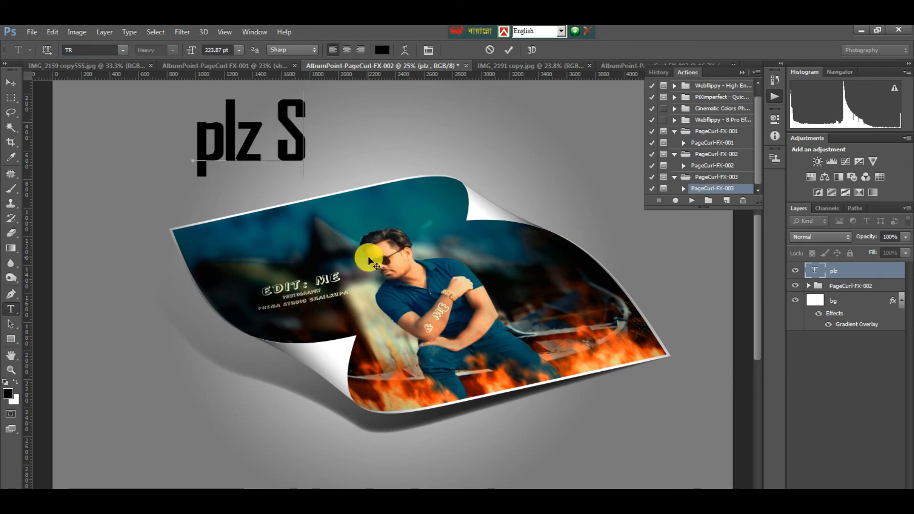
{"action": "type", "text": "ubsc"}
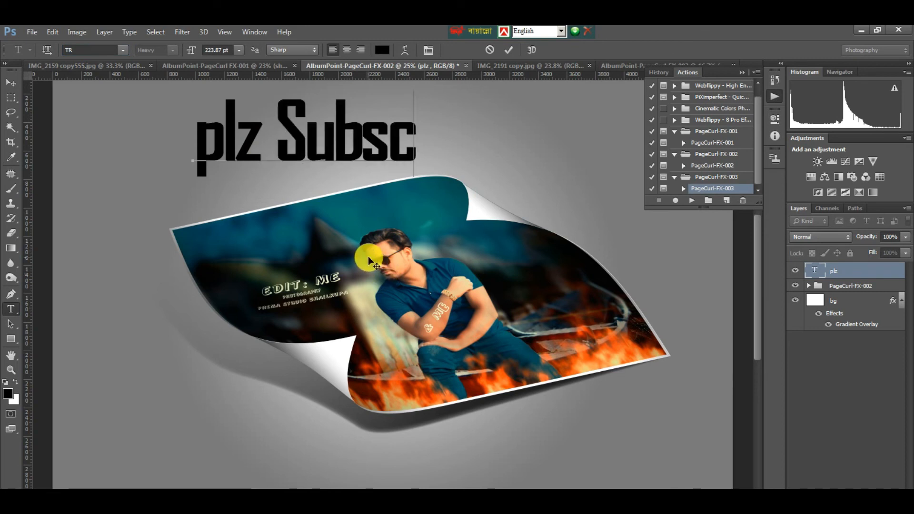
{"action": "type", "text": "ri"}
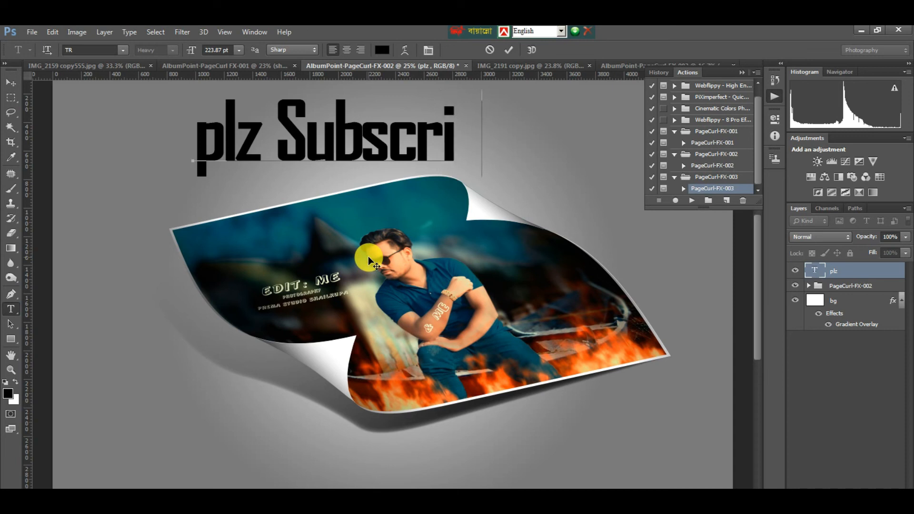
{"action": "type", "text": "be Now"}
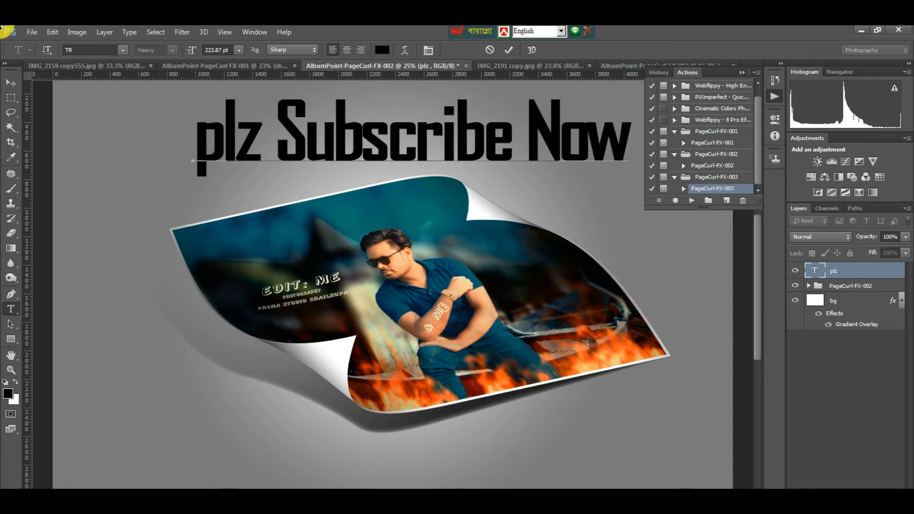
{"action": "left_click", "coordinate": [13, 82]}
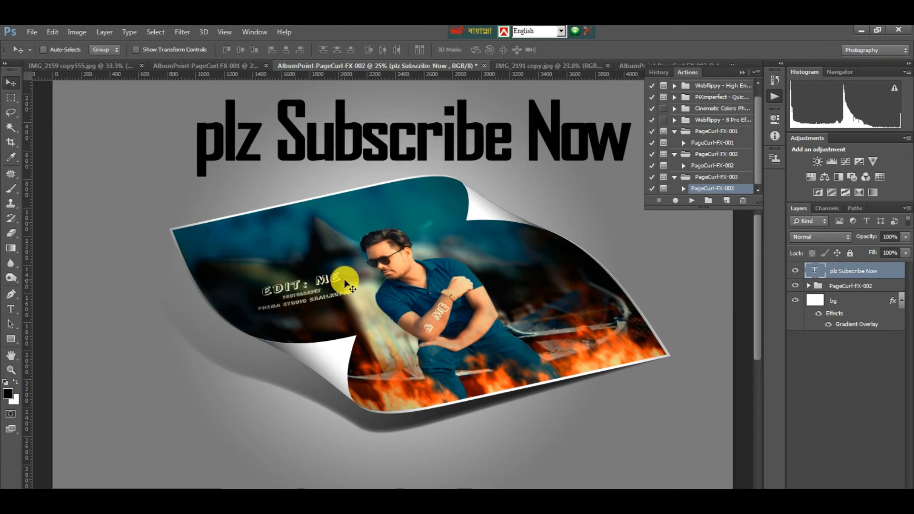
Replace the whole text above the curled photo with "My Channel".
{"action": "left_click", "coordinate": [11, 309]}
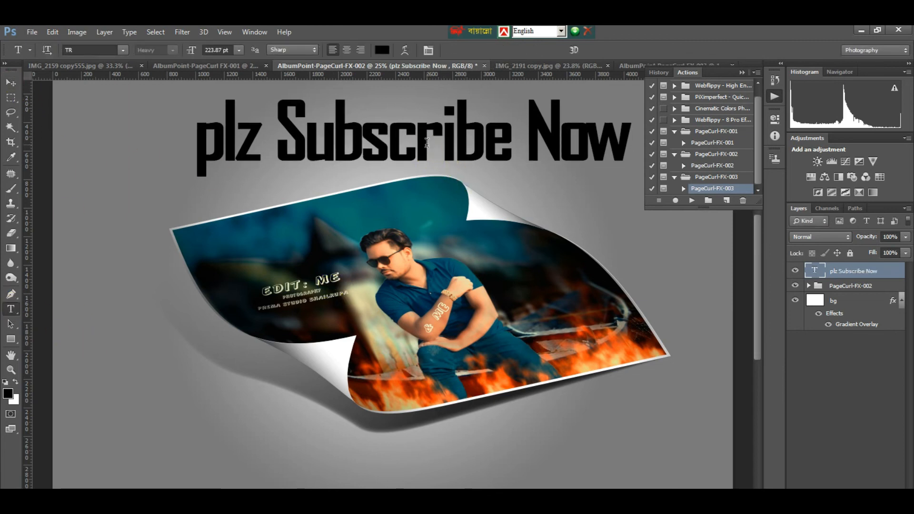
{"action": "left_click", "coordinate": [425, 142]}
{"action": "key", "text": "ctrl+a"}
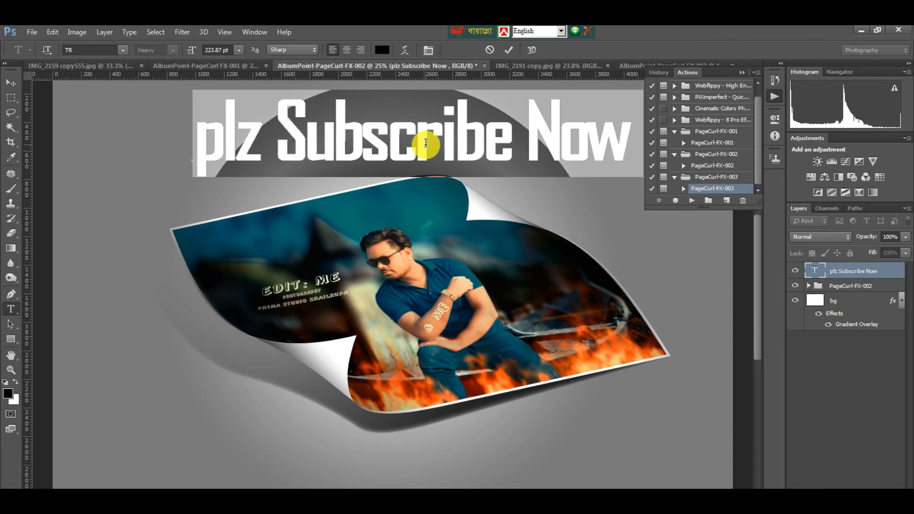
{"action": "type", "text": "My"}
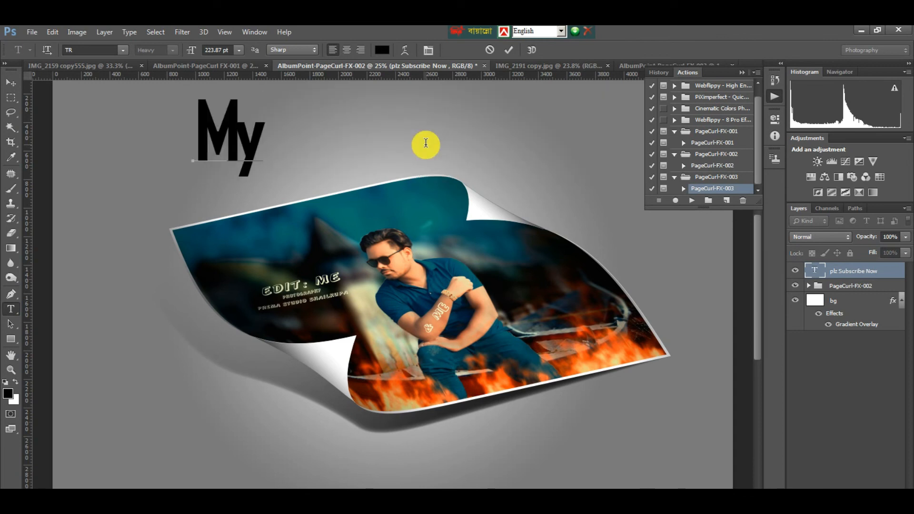
{"action": "type", "text": " C"}
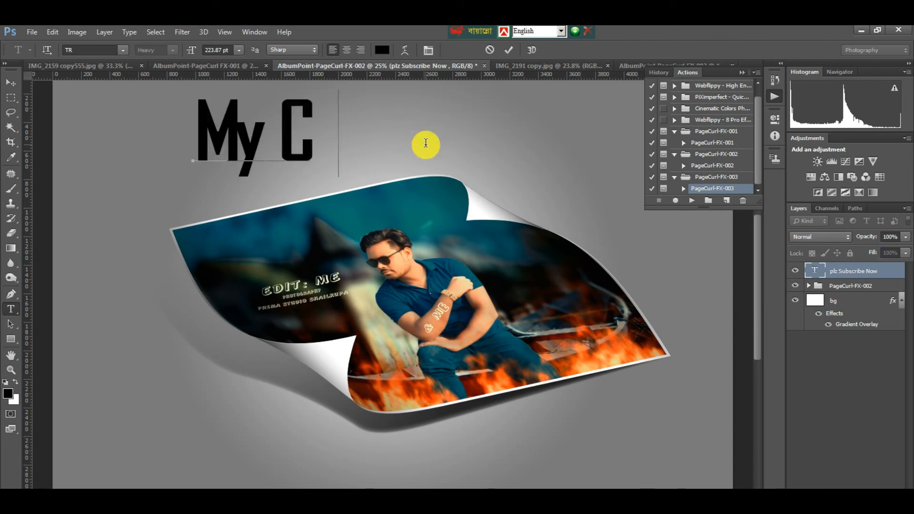
{"action": "type", "text": "hanne"}
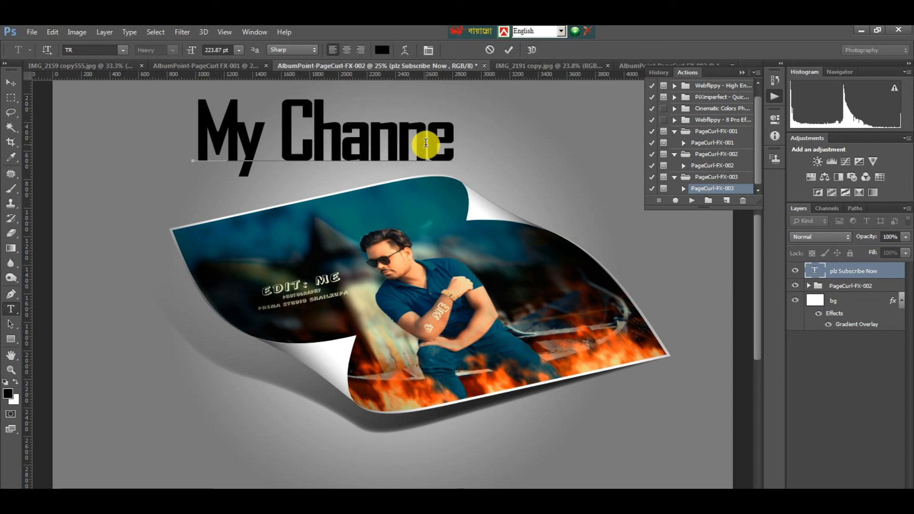
{"action": "type", "text": "l"}
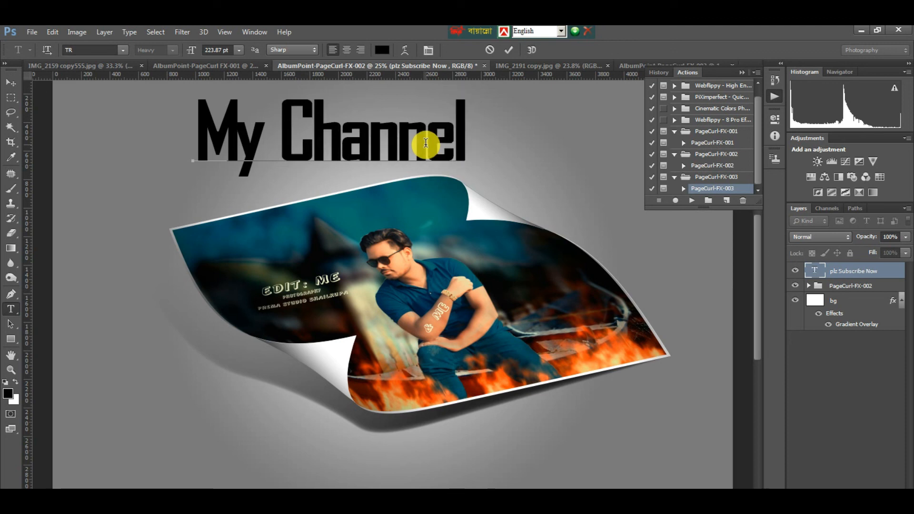
Clear the "My Channel" text and enter "shared experience" in its place.
{"action": "key", "text": "Left"}
{"action": "key", "text": "Left"}
{"action": "key", "text": "Left"}
{"action": "key", "text": "Left"}
{"action": "key", "text": "Left"}
{"action": "key", "text": "BackSpace"}
{"action": "key", "text": "BackSpace"}
{"action": "key", "text": "BackSpace"}
{"action": "key", "text": "BackSpace"}
{"action": "key", "text": "Delete"}
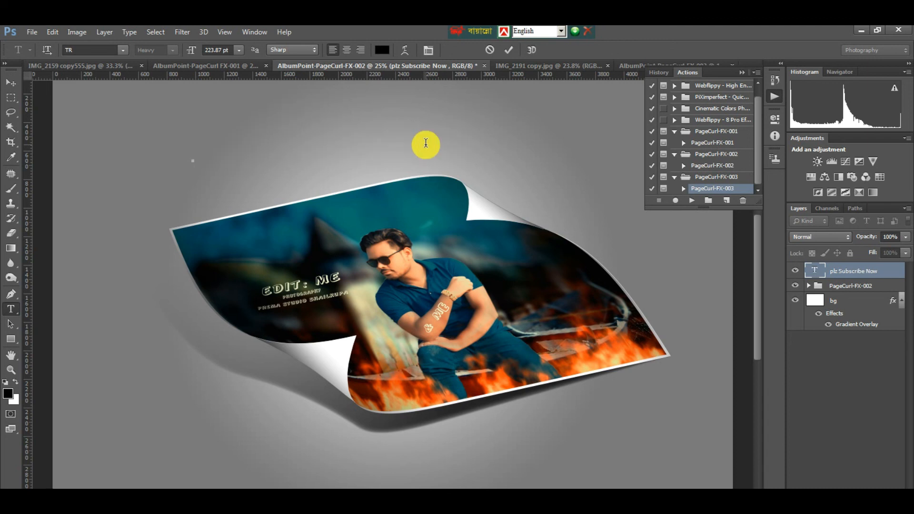
{"action": "type", "text": "S"}
{"action": "key", "text": "BackSpace"}
{"action": "type", "text": "sha"}
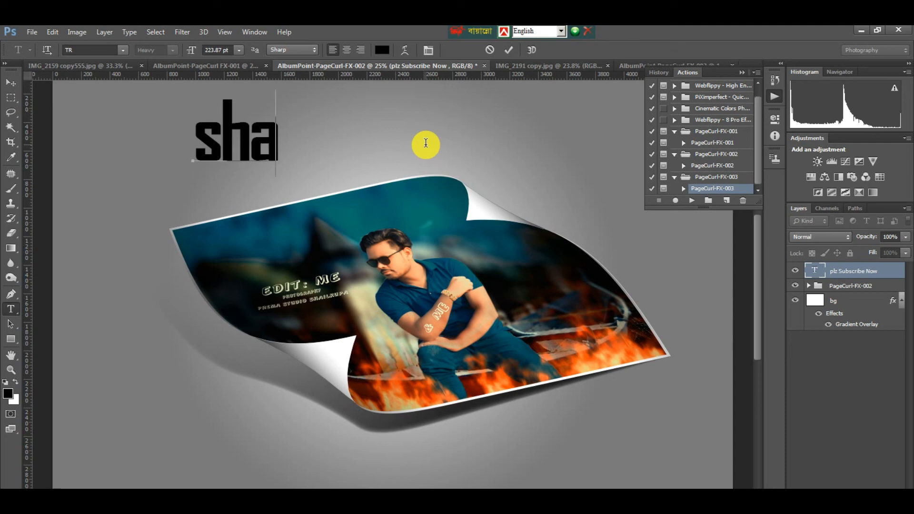
{"action": "type", "text": "red e"}
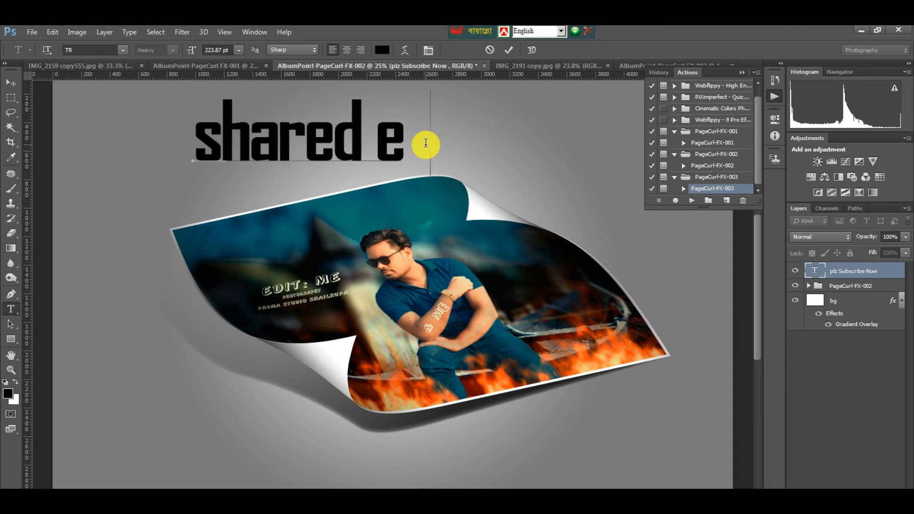
{"action": "type", "text": "xpe"}
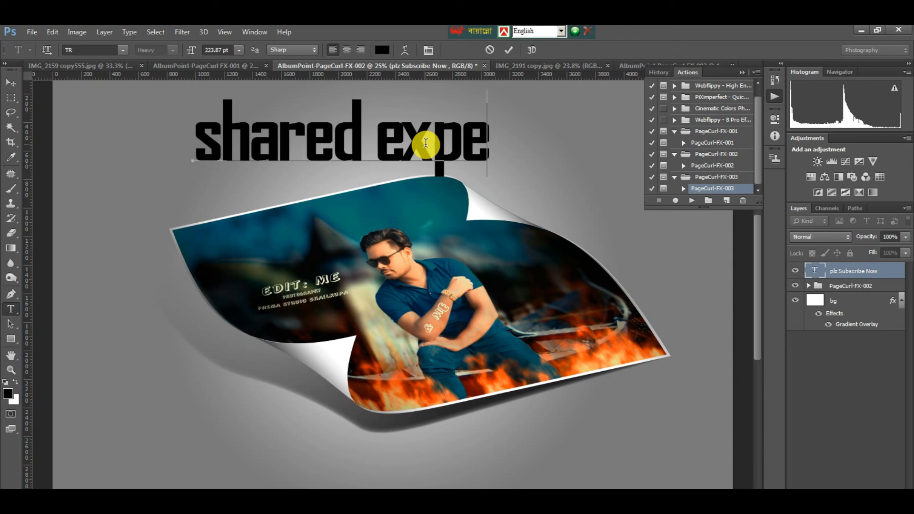
{"action": "type", "text": "ri"}
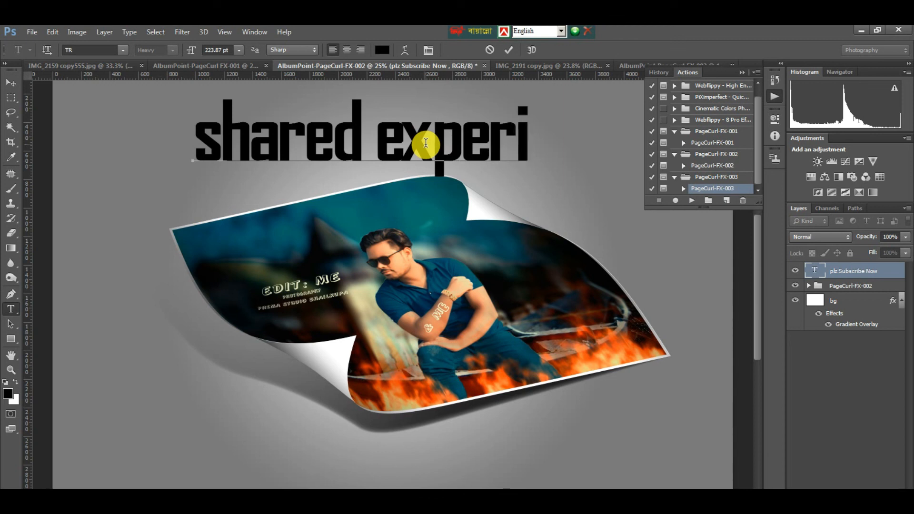
{"action": "type", "text": "ence"}
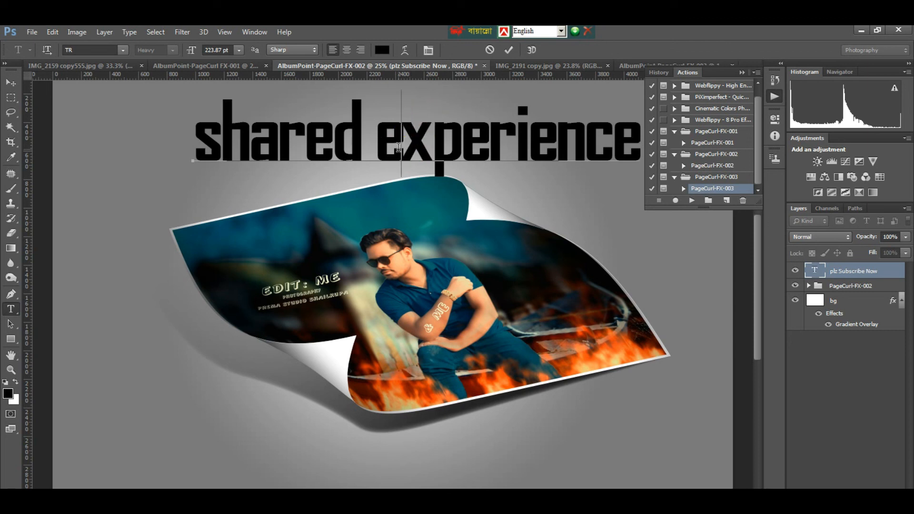
Replace the "shared experience" text with "thanks", and minimize Photoshop to show the Desktop.
{"action": "triple_click", "coordinate": [397, 148]}
{"action": "key", "text": "BackSpace"}
{"action": "type", "text": "thanks"}
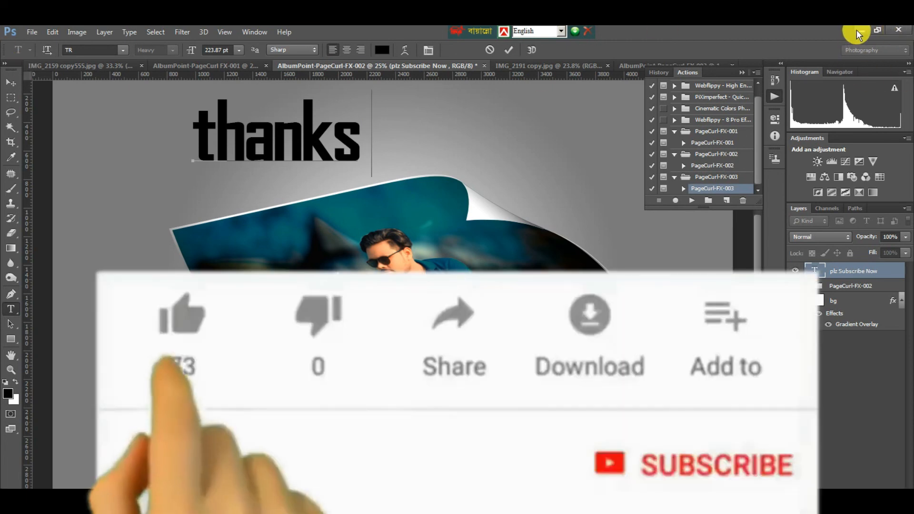
{"action": "left_click", "coordinate": [861, 32]}
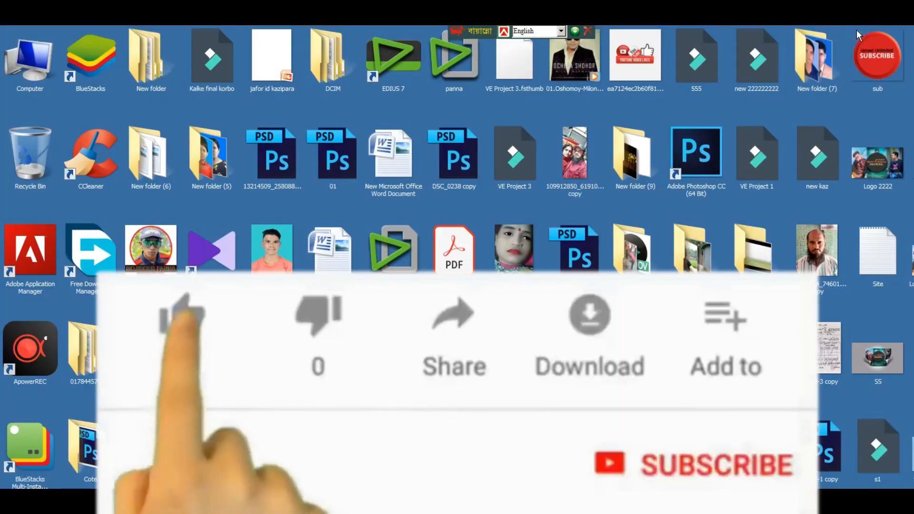